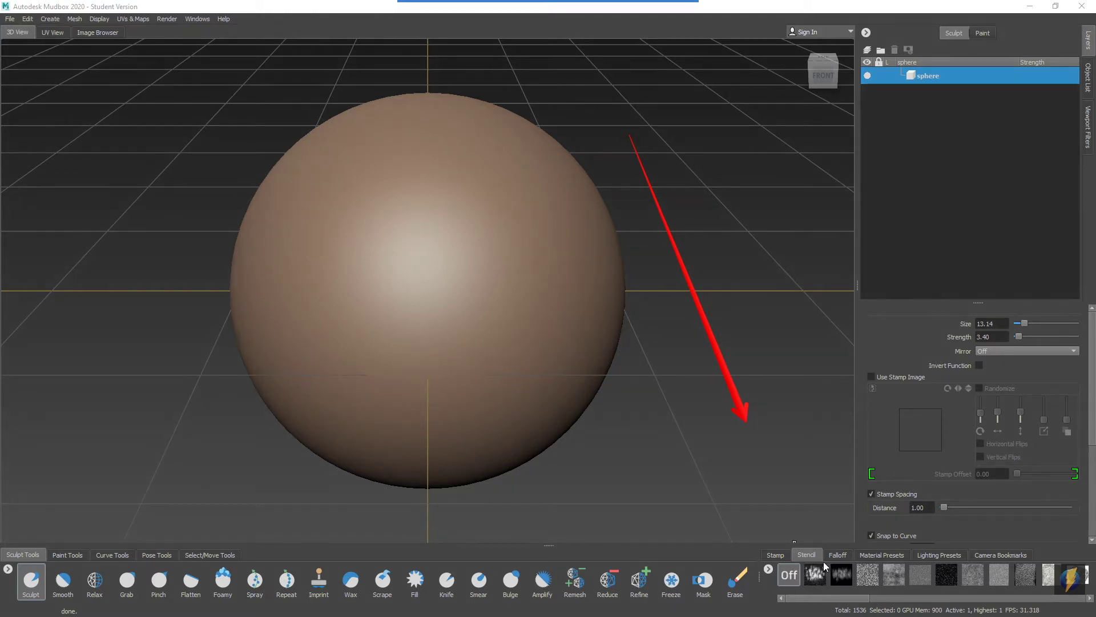
# Step: Display the sphere's wireframe to examine how dense its mesh is
pyautogui.click(772, 555)
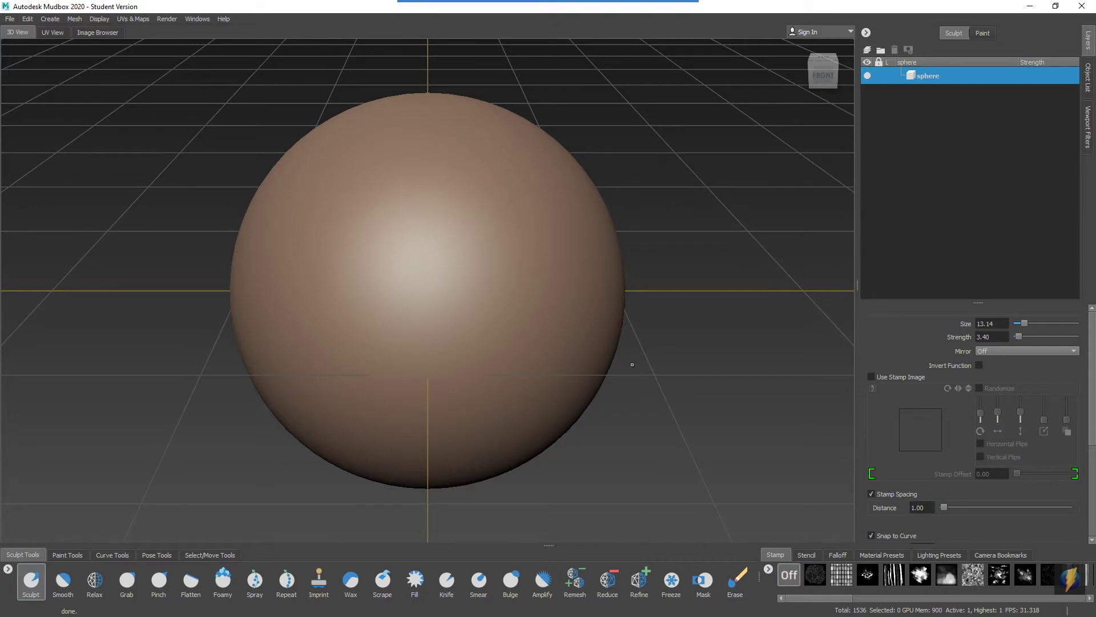
pyautogui.moveTo(567, 314)
pyautogui.keyDown('alt'); pyautogui.mouseDown(button='right')
pyautogui.moveTo(544, 297)
pyautogui.moveTo(582, 304)
pyautogui.mouseUp(button='right'); pyautogui.keyUp('alt')
pyautogui.press('w')
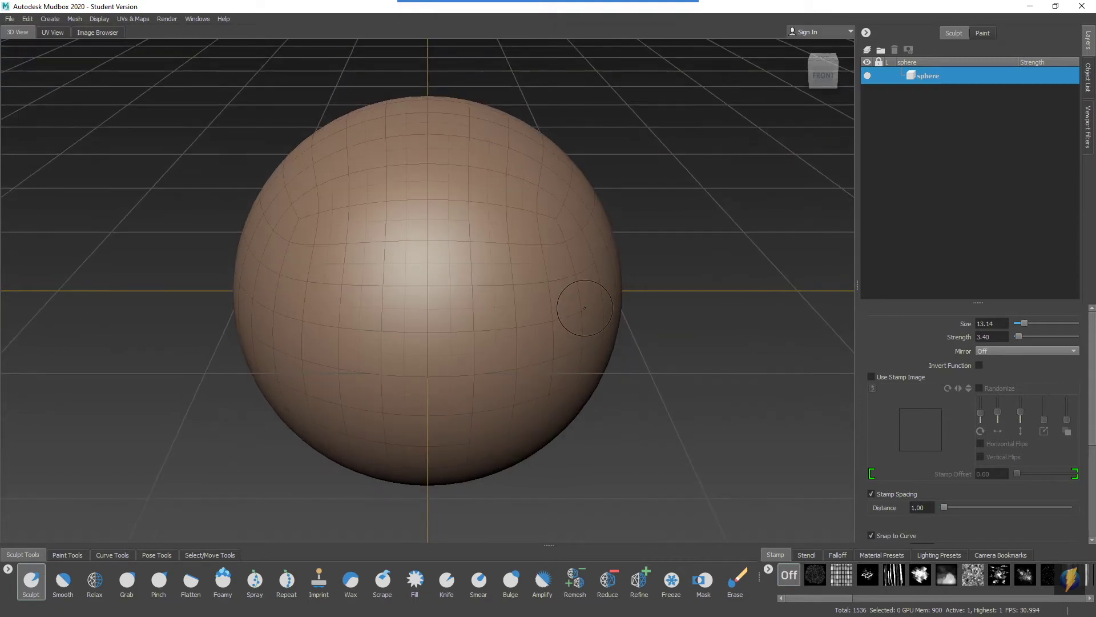
pyautogui.moveTo(567, 313)
pyautogui.keyDown('alt'); pyautogui.mouseDown()
pyautogui.moveTo(543, 306)
pyautogui.moveTo(583, 315)
pyautogui.mouseUp(); pyautogui.keyUp('alt')
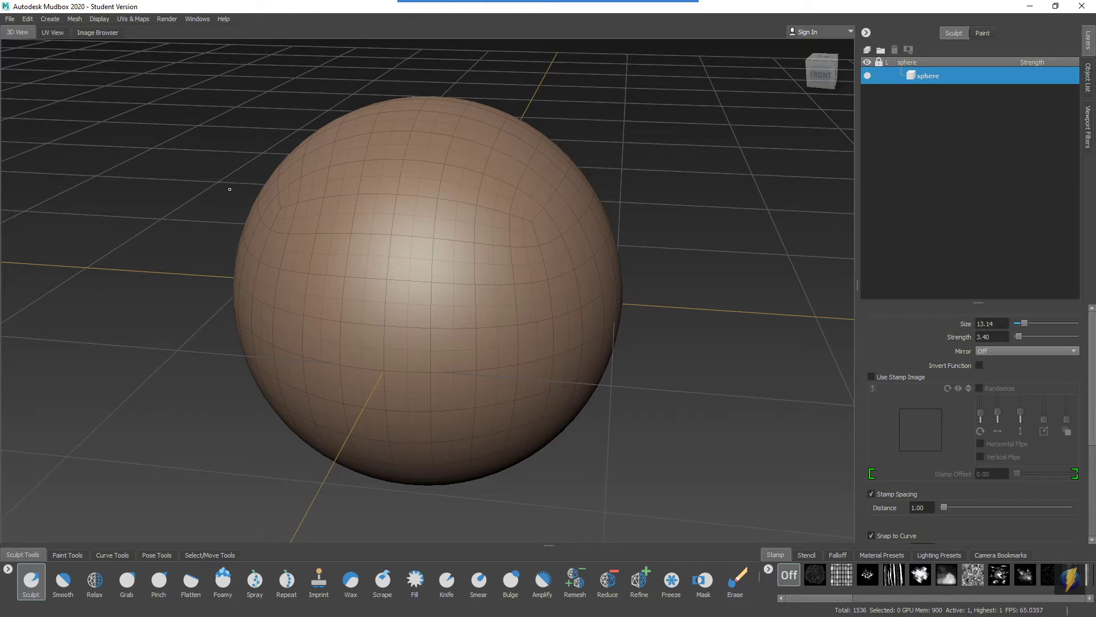
# Step: Add five subdivision levels to the sphere, up to level 6
pyautogui.click(77, 19)
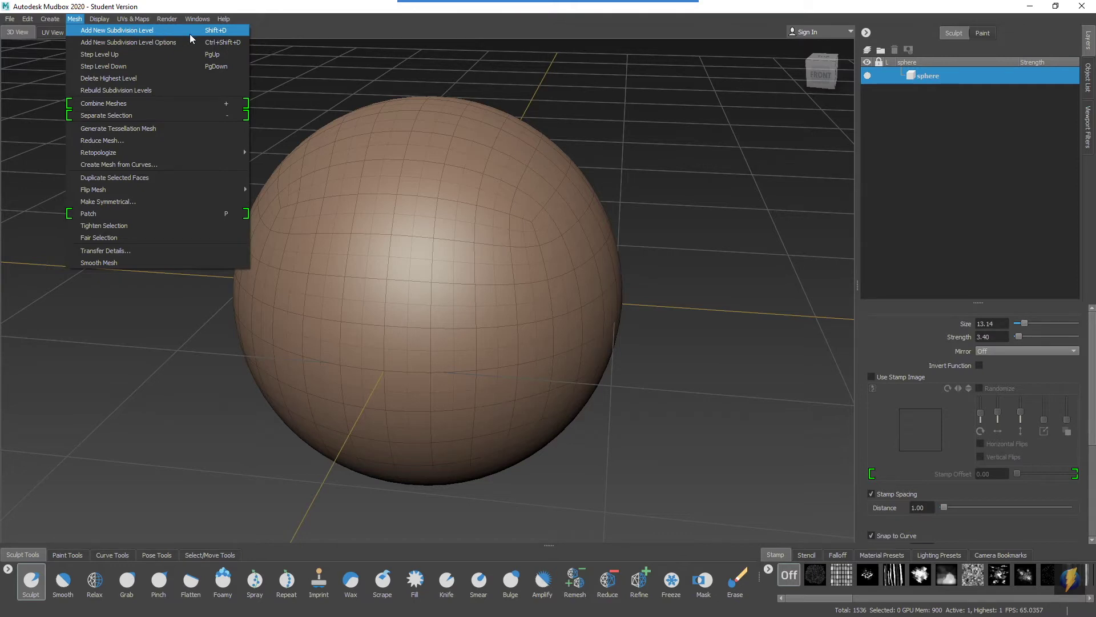
pyautogui.click(696, 127)
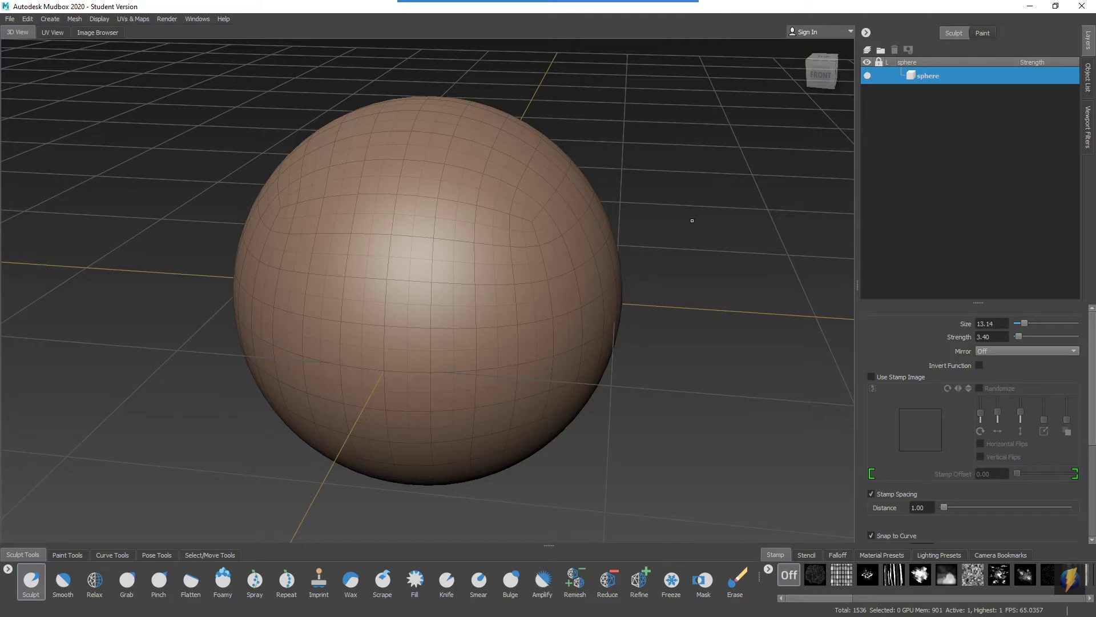
pyautogui.hotkey('shift', 'd')
pyautogui.hotkey('shift', 'd')
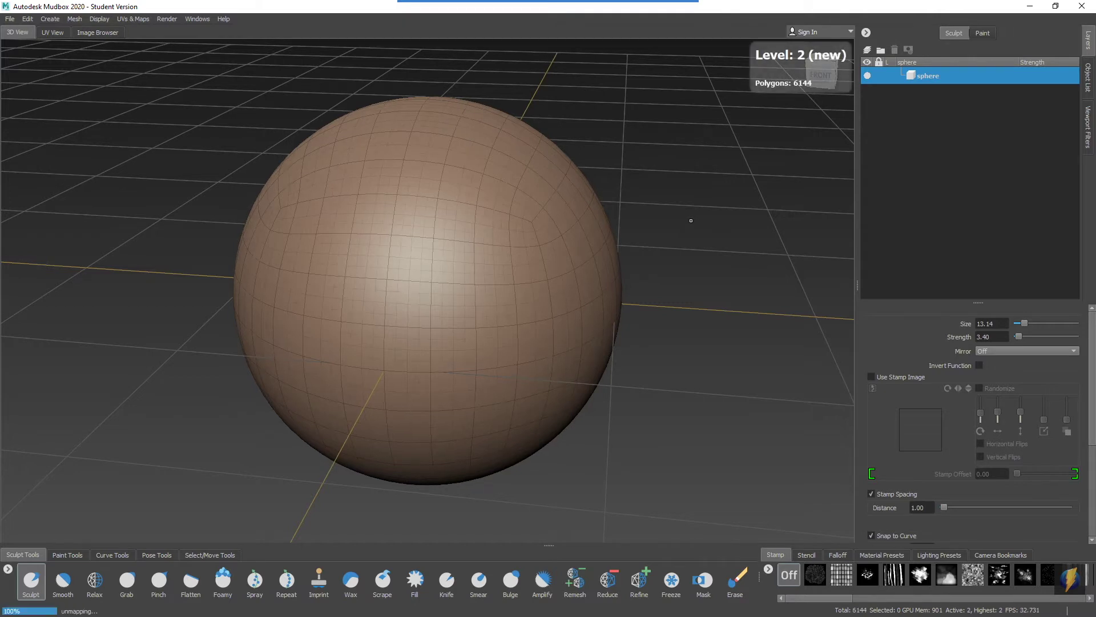
pyautogui.hotkey('shift', 'd')
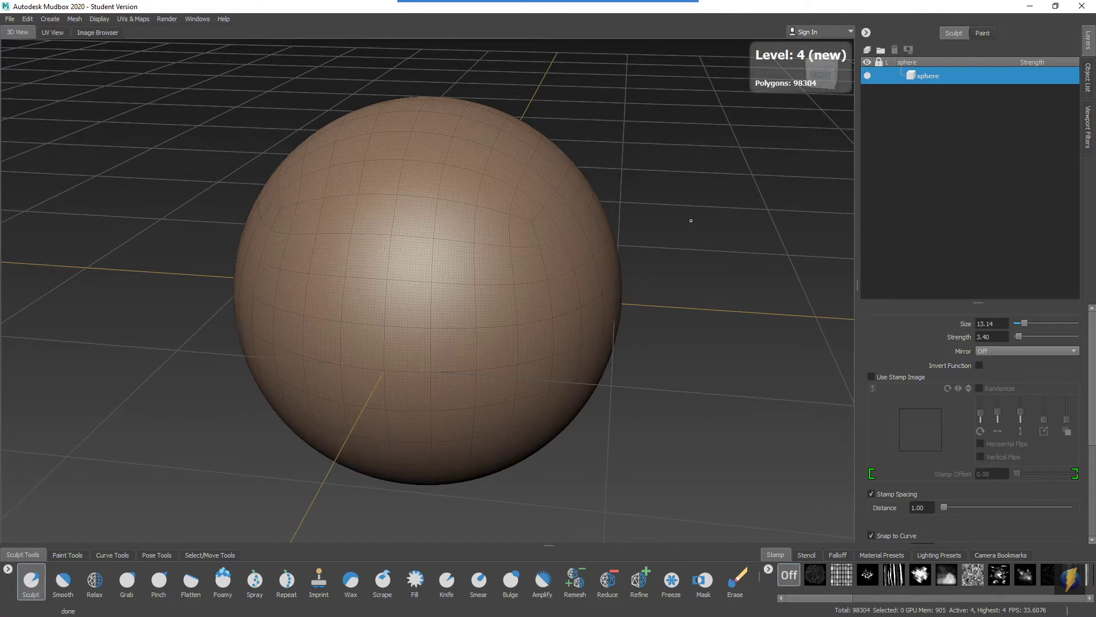
pyautogui.hotkey('shift', 'd')
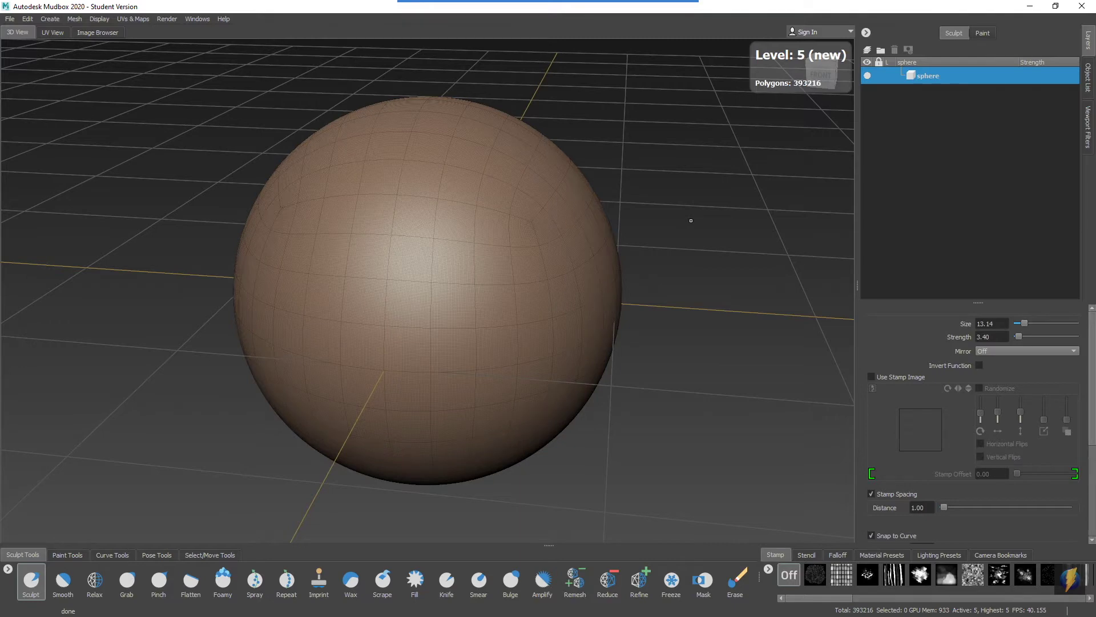
pyautogui.hotkey('shift', 'd')
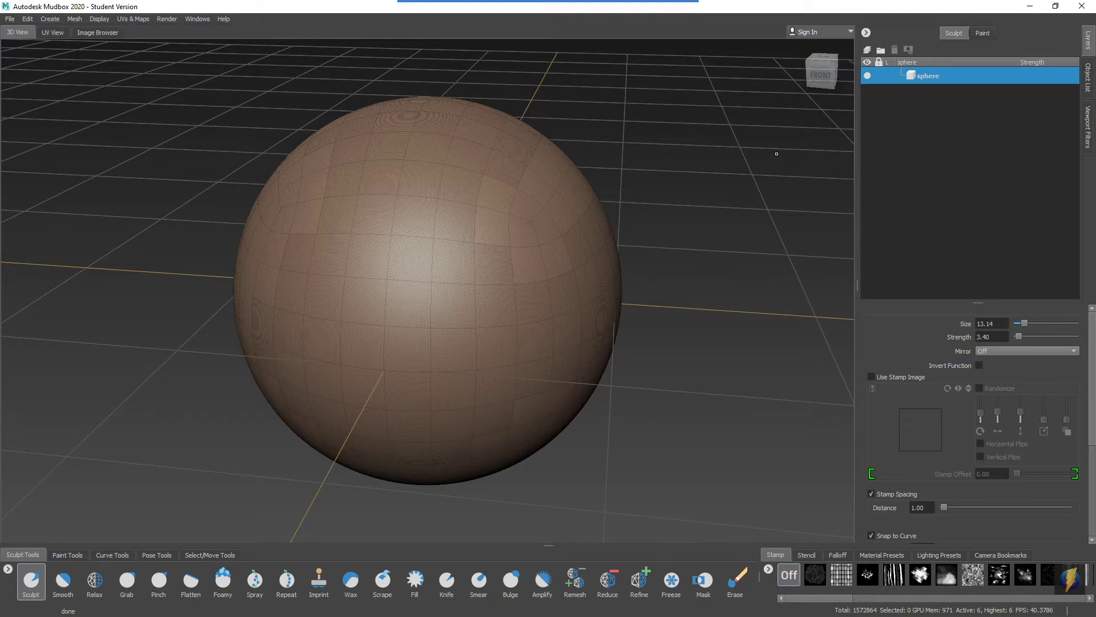
# Step: Turn off the wireframe display on the subdivided sphere
pyautogui.keyDown('alt'); pyautogui.moveTo(402, 257); pyautogui.dragTo(491, 258, button='right'); pyautogui.keyUp('alt')
pyautogui.press('w')
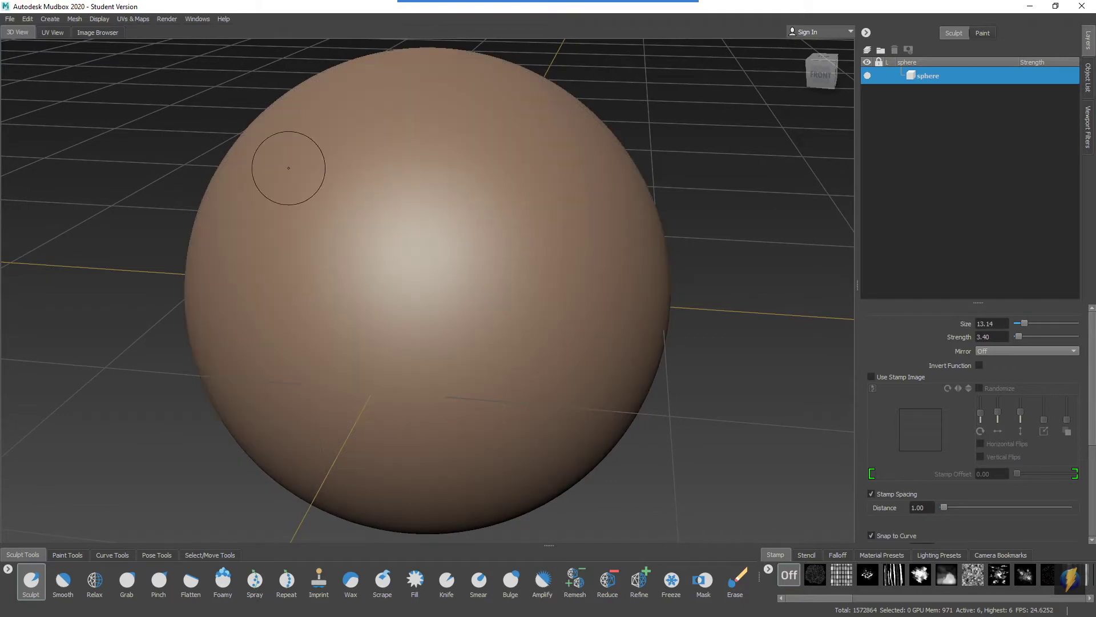
pyautogui.keyDown('alt'); pyautogui.moveTo(483, 304); pyautogui.dragTo(507, 305, button='middle'); pyautogui.keyUp('alt')
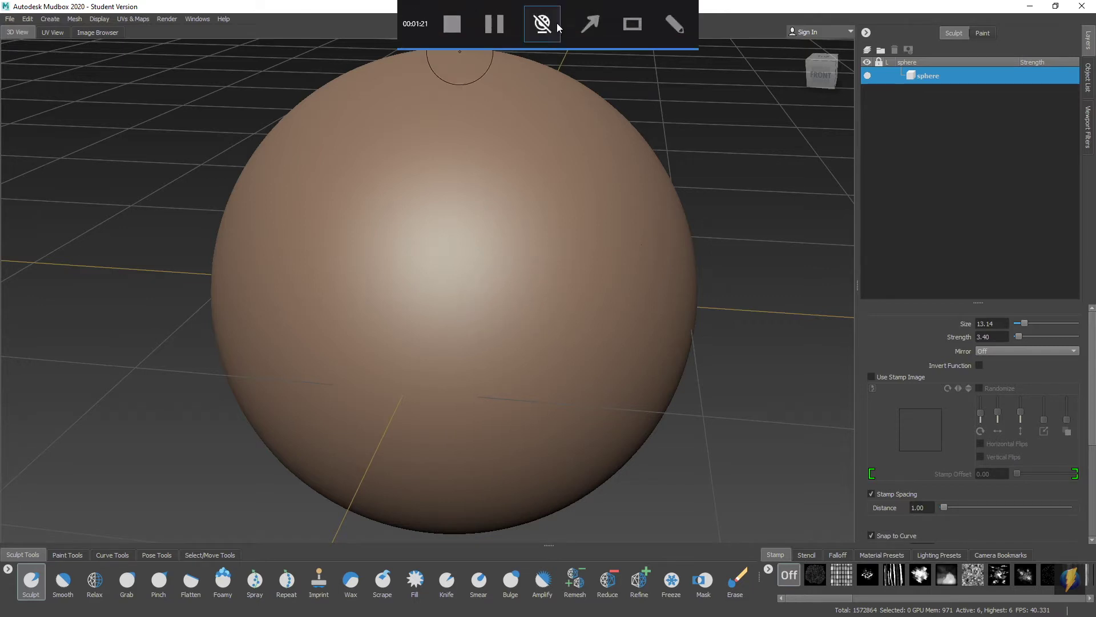
# Step: Add a new sculpt layer to the sphere
pyautogui.click(589, 24)
pyautogui.moveTo(746, 242); pyautogui.dragTo(867, 50)
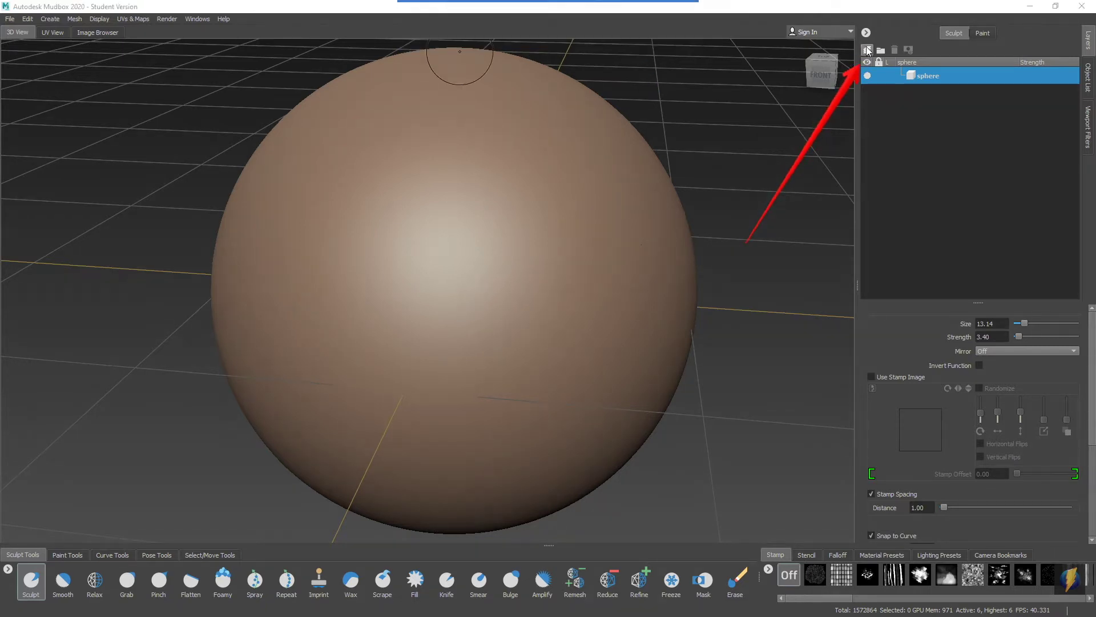
pyautogui.click(867, 50)
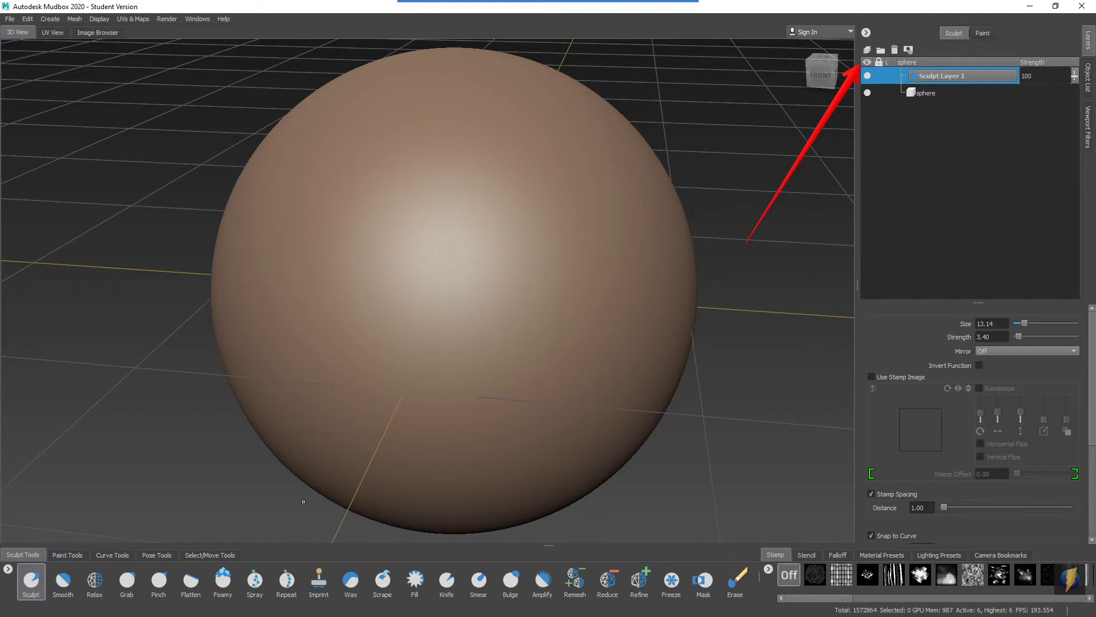
# Step: Use the Sculpt tool to raise a smooth, winding ridge on the upper front of the sphere
pyautogui.click(28, 583)
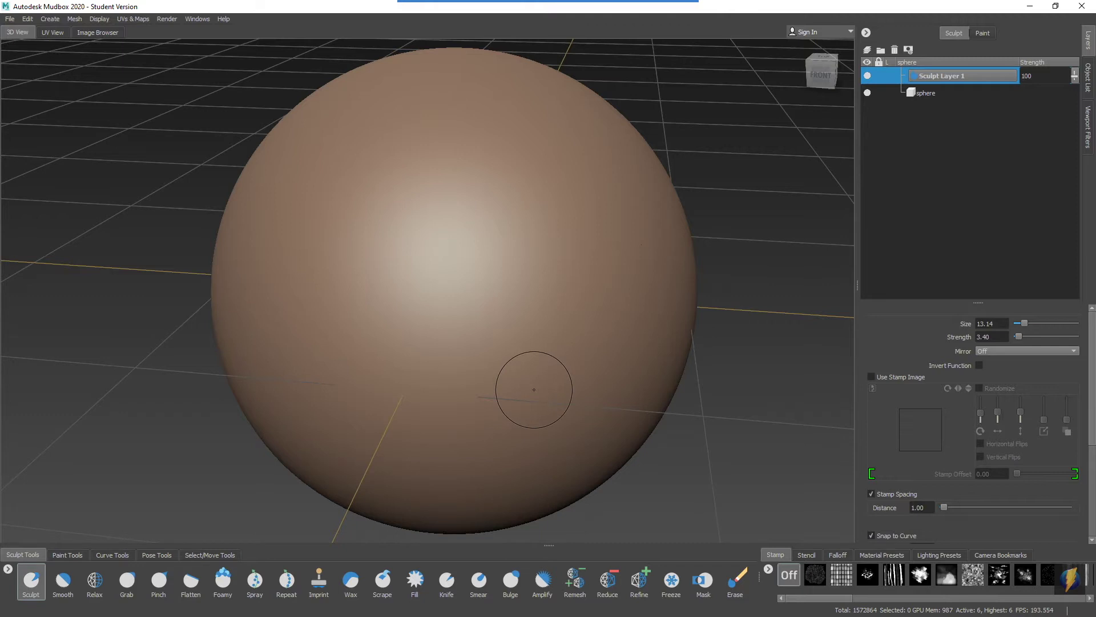
pyautogui.scroll(-1, 526, 287)
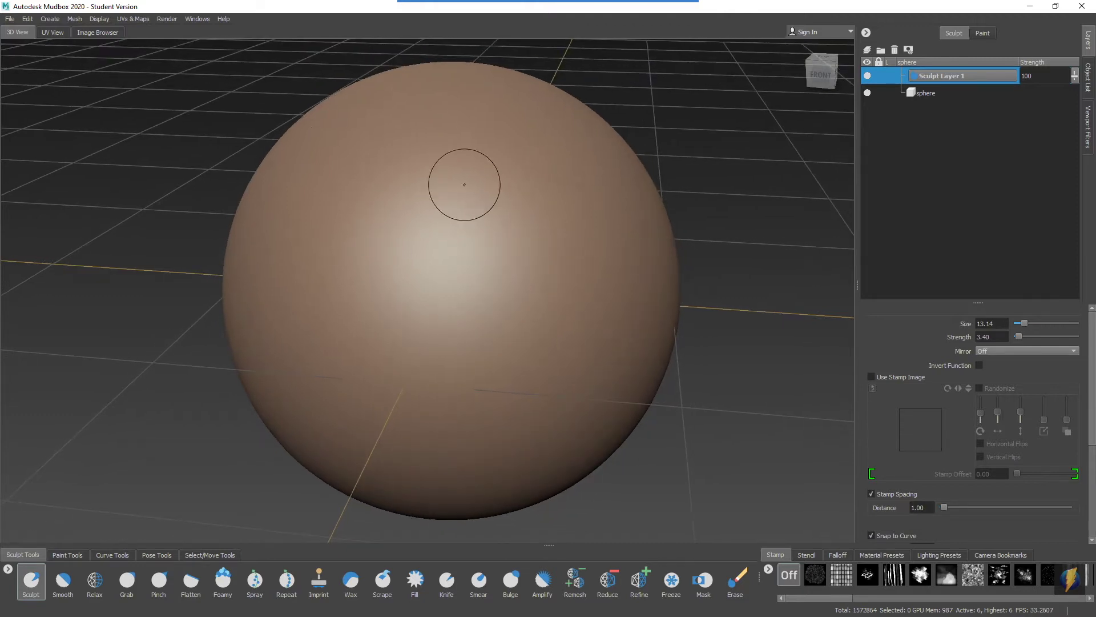
pyautogui.moveTo(416, 147)
pyautogui.mouseDown()
pyautogui.moveTo(350, 281)
pyautogui.moveTo(449, 288)
pyautogui.mouseUp()
pyautogui.moveTo(429, 192)
pyautogui.mouseDown()
pyautogui.moveTo(467, 124)
pyautogui.moveTo(521, 136)
pyautogui.moveTo(556, 274)
pyautogui.mouseUp()
pyautogui.keyDown('alt'); pyautogui.moveTo(557, 274); pyautogui.dragTo(502, 257); pyautogui.keyUp('alt')
# Step: Apply the third stamp image, the small white splatter, and sculpt a textured V-shaped stroke beside the smooth ridge
pyautogui.click(806, 555)
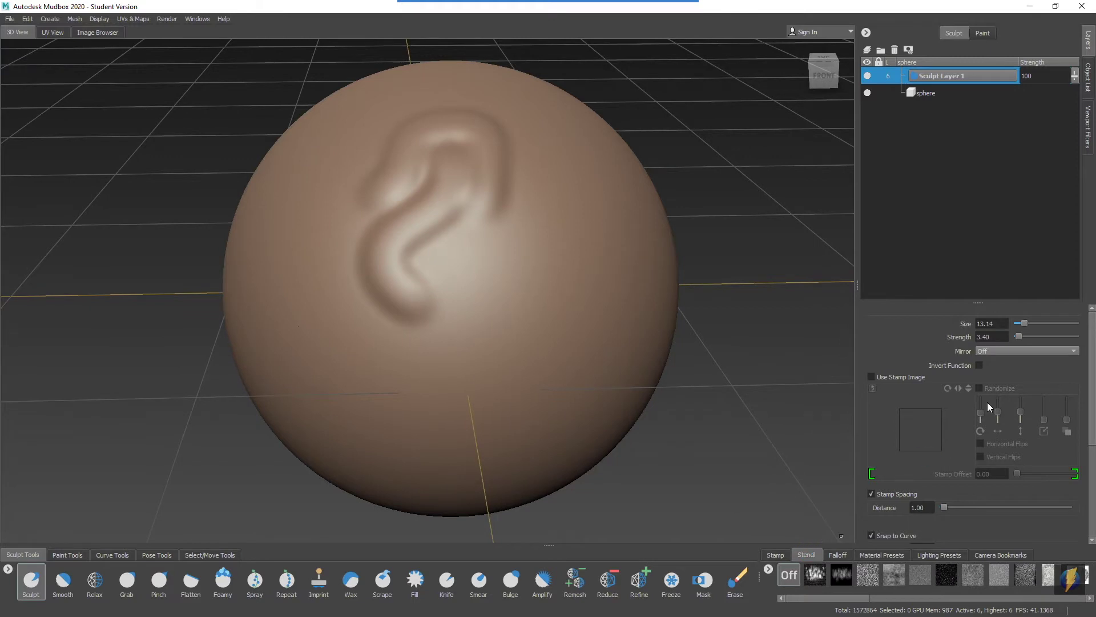
pyautogui.moveTo(862, 599); pyautogui.dragTo(975, 599)
pyautogui.click(774, 557)
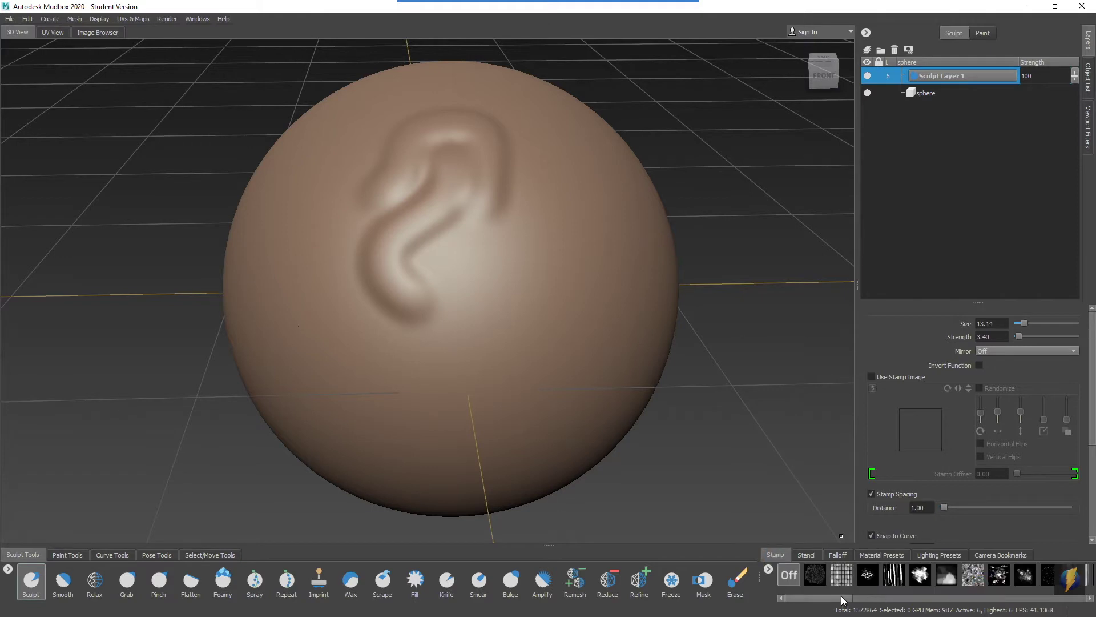
pyautogui.click(867, 574)
pyautogui.moveTo(411, 279)
pyautogui.keyDown('alt'); pyautogui.mouseDown()
pyautogui.moveTo(460, 282)
pyautogui.moveTo(435, 199)
pyautogui.moveTo(384, 210)
pyautogui.moveTo(442, 289)
pyautogui.mouseUp(); pyautogui.keyUp('alt')
pyautogui.keyDown('alt'); pyautogui.moveTo(350, 314); pyautogui.dragTo(552, 304, button='right'); pyautogui.keyUp('alt')
pyautogui.keyDown('alt'); pyautogui.moveTo(517, 268); pyautogui.dragTo(535, 306, button='middle'); pyautogui.keyUp('alt')
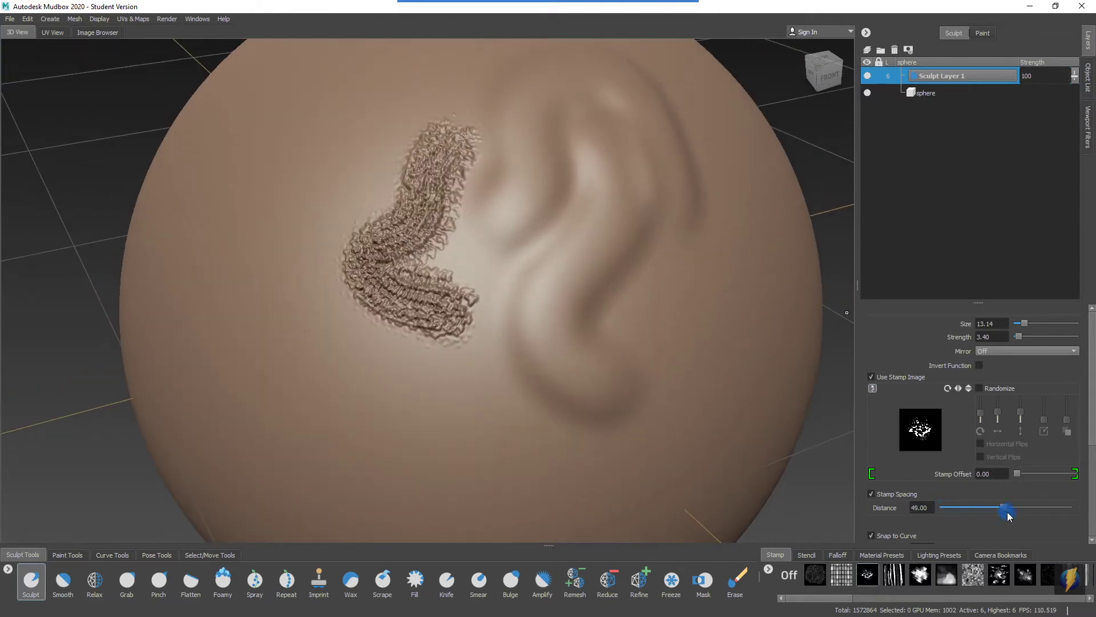
# Step: Set the stamp spacing distance to 66 and sculpt a curved row of separate stamp marks beside the textured stroke
pyautogui.moveTo(1007, 511); pyautogui.dragTo(1027, 511)
pyautogui.moveTo(318, 144)
pyautogui.mouseDown()
pyautogui.moveTo(249, 271)
pyautogui.moveTo(326, 368)
pyautogui.moveTo(421, 406)
pyautogui.mouseUp()
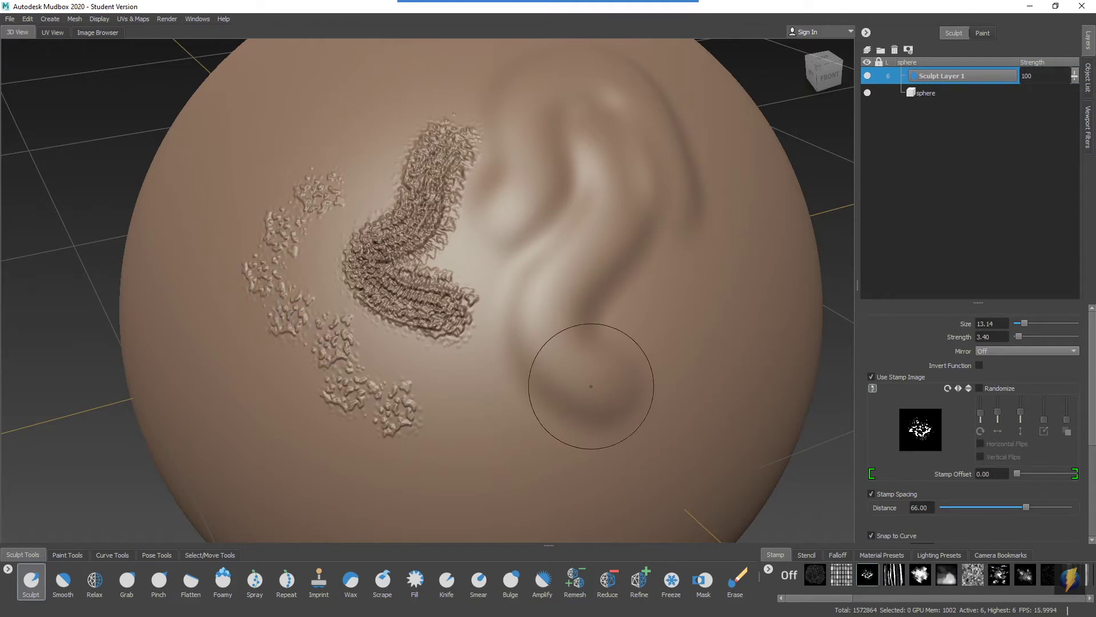
# Step: Set the stamp spacing distance to 2 and disable the stamp image for the Sculpt tool
pyautogui.moveTo(1025, 507); pyautogui.dragTo(942, 517)
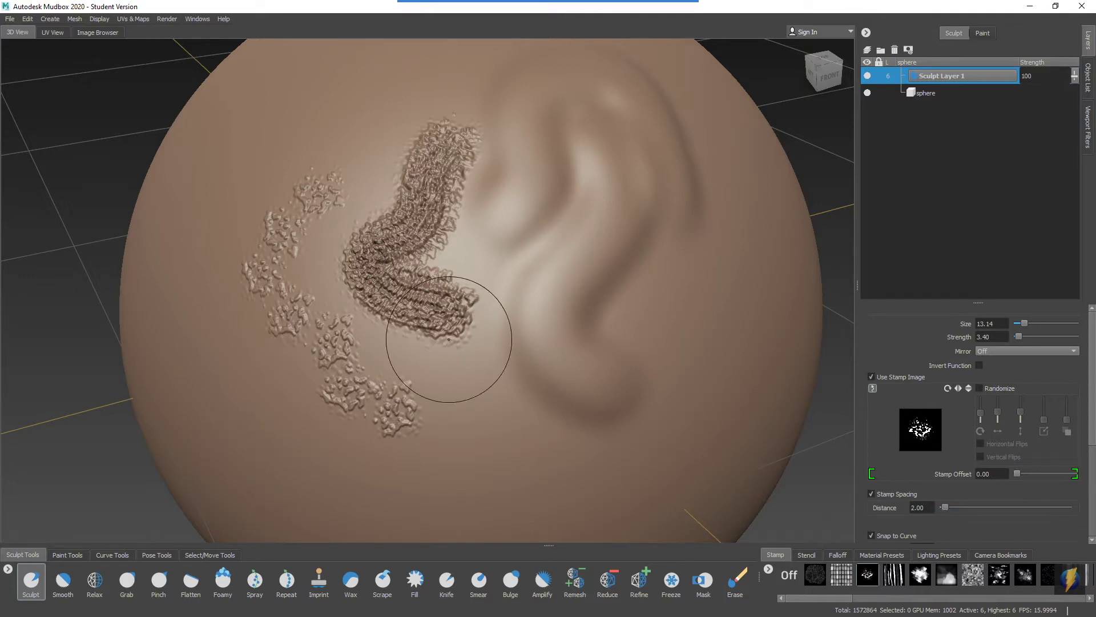
pyautogui.click(871, 376)
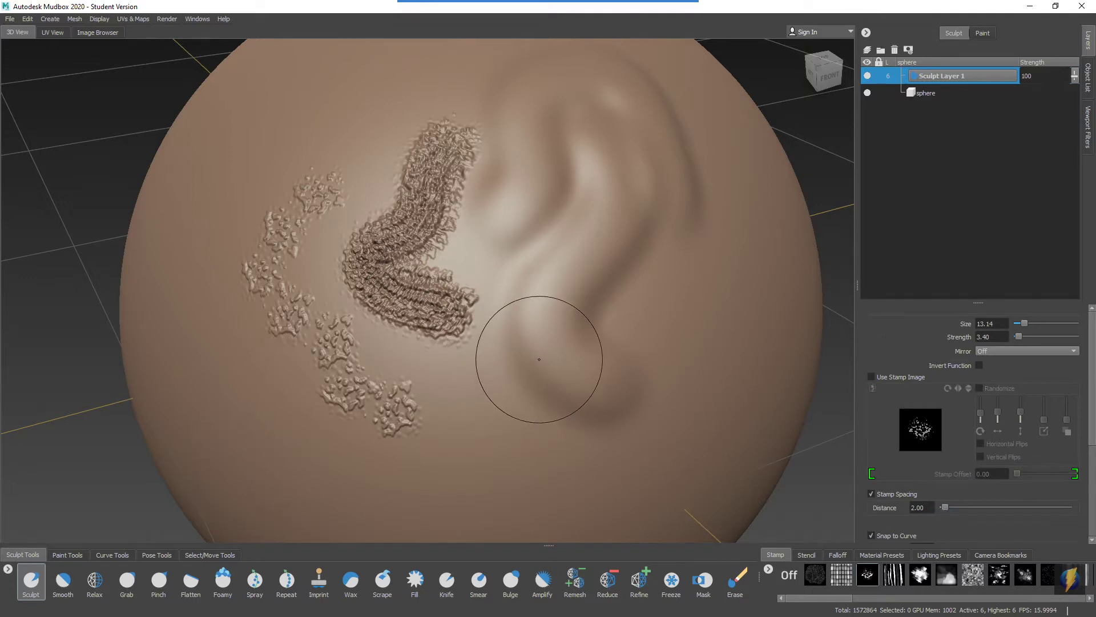
pyautogui.keyDown('alt'); pyautogui.moveTo(562, 295); pyautogui.dragTo(400, 269); pyautogui.keyUp('alt')
pyautogui.moveTo(399, 269)
pyautogui.keyDown('alt'); pyautogui.mouseDown(button='right')
pyautogui.moveTo(428, 254)
pyautogui.moveTo(434, 263)
pyautogui.mouseUp(button='right'); pyautogui.keyUp('alt')
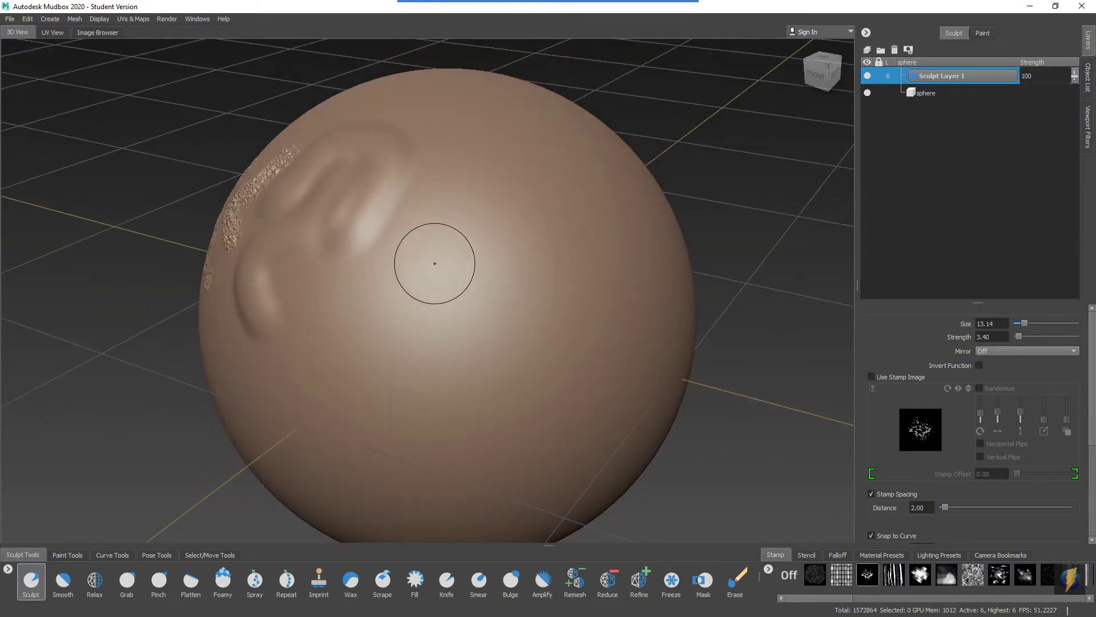
# Step: Choose the black stencil with fine white dots and sculpt a broad patch of bumps on a blank area of the sphere
pyautogui.click(807, 554)
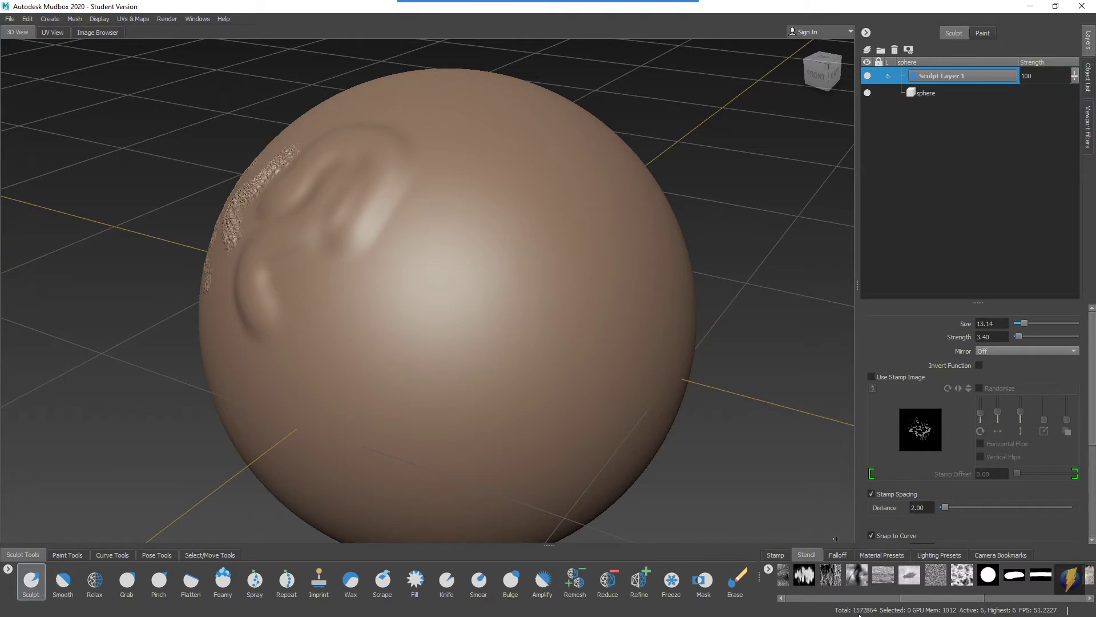
pyautogui.click(847, 597)
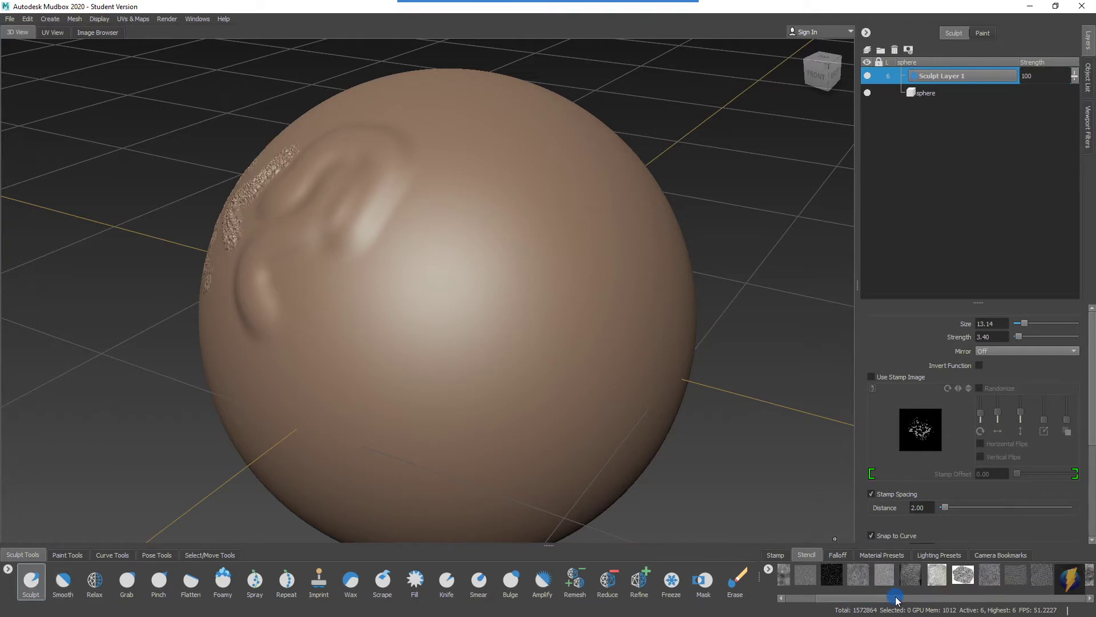
pyautogui.moveTo(890, 598); pyautogui.dragTo(839, 599)
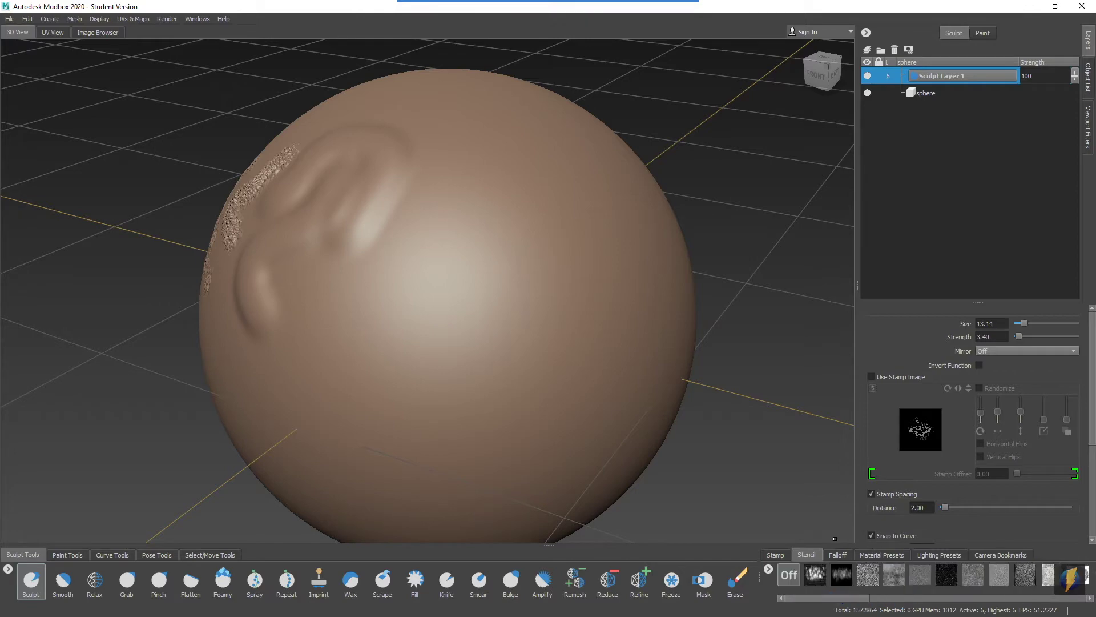
pyautogui.click(946, 573)
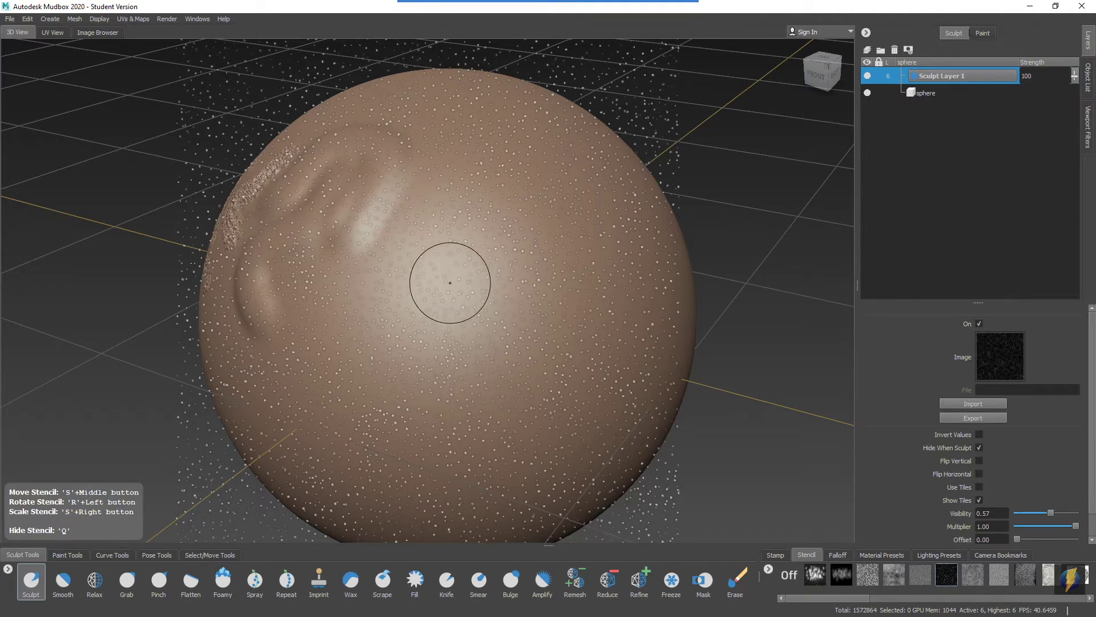
pyautogui.moveTo(451, 208)
pyautogui.mouseDown()
pyautogui.moveTo(374, 313)
pyautogui.moveTo(428, 326)
pyautogui.moveTo(465, 255)
pyautogui.moveTo(514, 213)
pyautogui.moveTo(528, 283)
pyautogui.moveTo(485, 352)
pyautogui.moveTo(417, 386)
pyautogui.moveTo(333, 374)
pyautogui.moveTo(320, 331)
pyautogui.mouseUp()
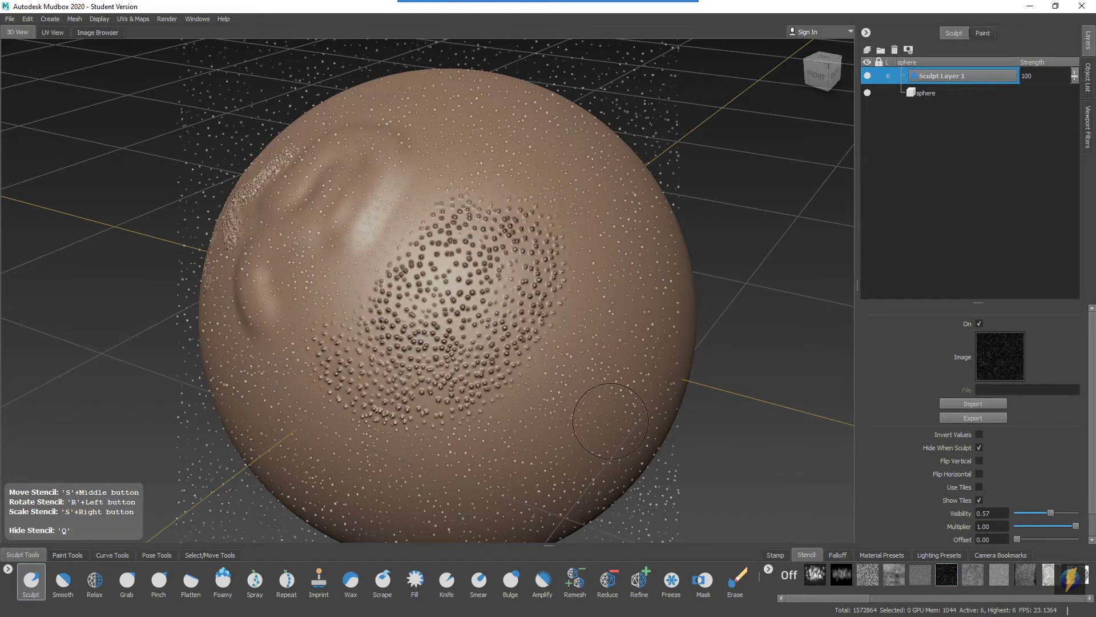
# Step: Sculpt a small, dense patch of fine bumps through the stencil beside the broad patch, working from a close-up view
pyautogui.keyDown('alt'); pyautogui.moveTo(582, 337); pyautogui.dragTo(450, 339); pyautogui.keyUp('alt')
pyautogui.keyDown('alt'); pyautogui.moveTo(450, 339); pyautogui.dragTo(742, 333, button='right'); pyautogui.keyUp('alt')
pyautogui.moveTo(517, 252)
pyautogui.mouseDown()
pyautogui.moveTo(448, 276)
pyautogui.moveTo(409, 336)
pyautogui.moveTo(563, 324)
pyautogui.mouseUp()
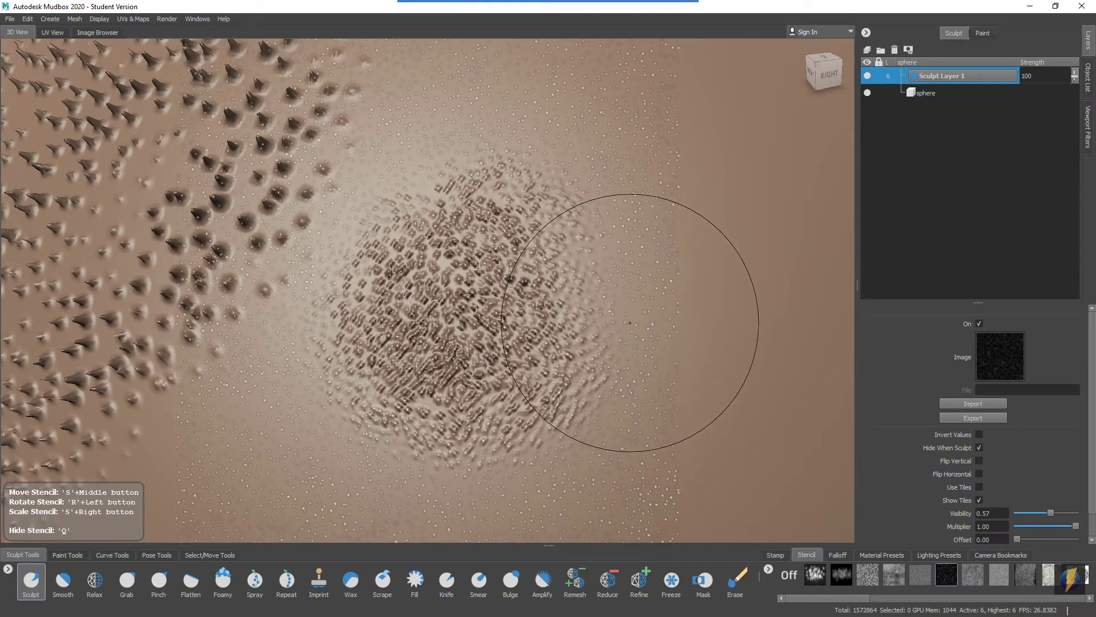
# Step: Sculpt a patch of larger, widely spaced bumps through the stencil below the fine patch, working from a distant view
pyautogui.keyDown('alt'); pyautogui.moveTo(624, 318); pyautogui.dragTo(18, 308, button='right'); pyautogui.keyUp('alt')
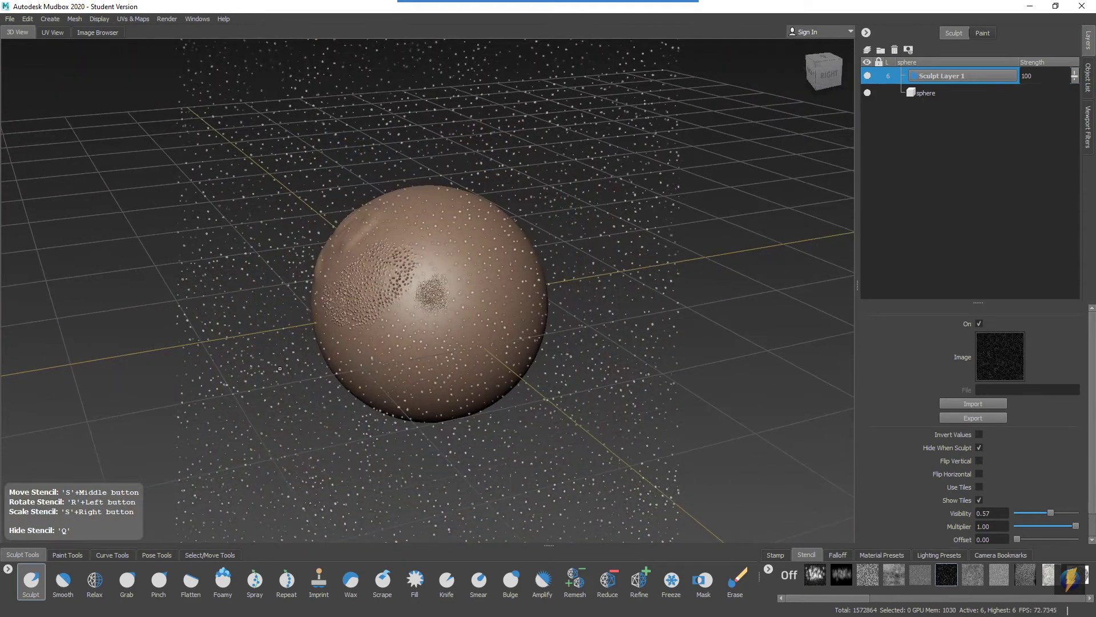
pyautogui.moveTo(411, 343)
pyautogui.mouseDown()
pyautogui.moveTo(440, 335)
pyautogui.moveTo(375, 352)
pyautogui.moveTo(413, 318)
pyautogui.moveTo(415, 356)
pyautogui.mouseUp()
pyautogui.keyDown('alt'); pyautogui.moveTo(415, 355); pyautogui.dragTo(607, 350, button='right'); pyautogui.keyUp('alt')
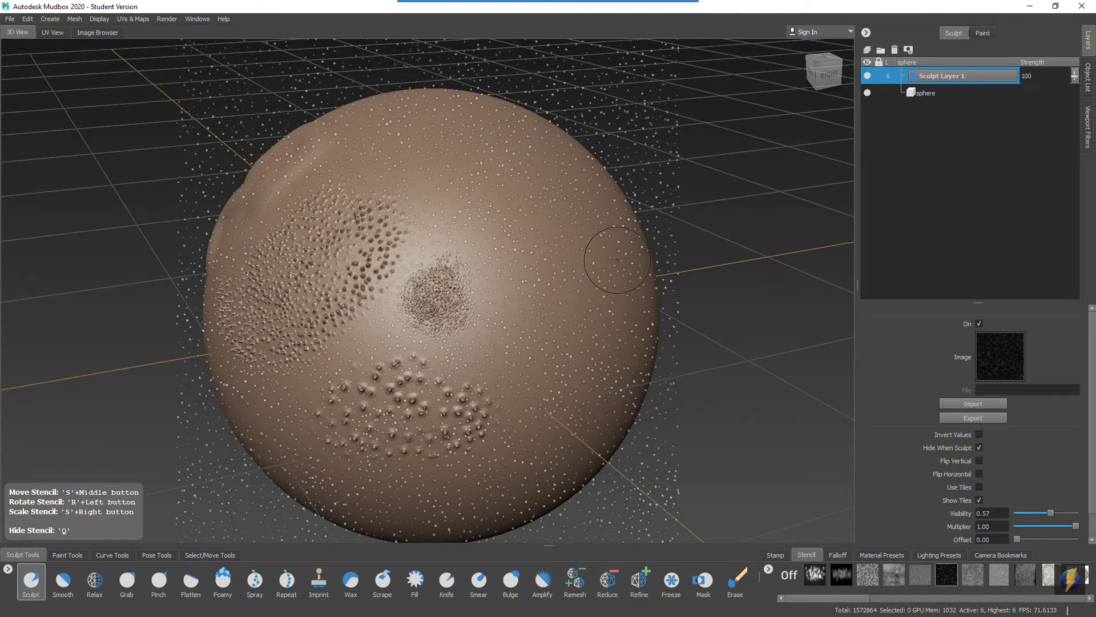
pyautogui.moveTo(458, 310)
pyautogui.keyDown('alt'); pyautogui.mouseDown(button='right')
pyautogui.moveTo(707, 306)
pyautogui.moveTo(245, 303)
pyautogui.moveTo(447, 297)
pyautogui.moveTo(340, 313)
pyautogui.moveTo(350, 313)
pyautogui.mouseUp(button='right'); pyautogui.keyUp('alt')
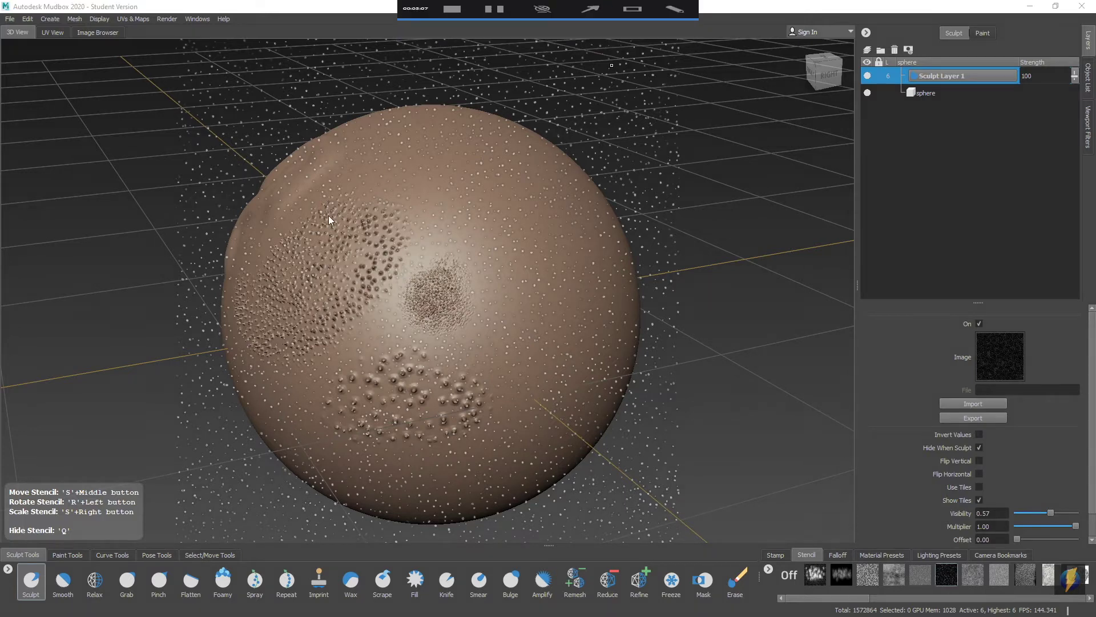
pyautogui.moveTo(331, 174)
pyautogui.mouseDown()
pyautogui.moveTo(73, 447)
pyautogui.moveTo(66, 464)
pyautogui.moveTo(114, 484)
pyautogui.moveTo(20, 495)
pyautogui.moveTo(72, 483)
pyautogui.moveTo(17, 514)
pyautogui.moveTo(91, 515)
pyautogui.mouseUp()
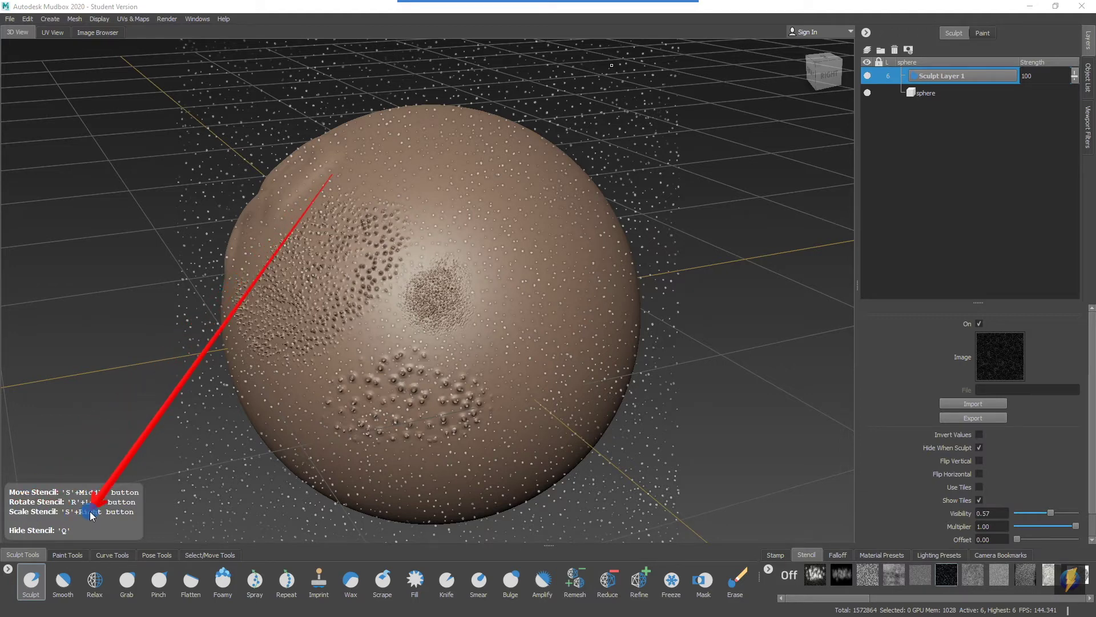
pyautogui.moveTo(91, 515)
pyautogui.mouseDown()
pyautogui.moveTo(57, 497)
pyautogui.moveTo(24, 502)
pyautogui.moveTo(93, 505)
pyautogui.mouseUp()
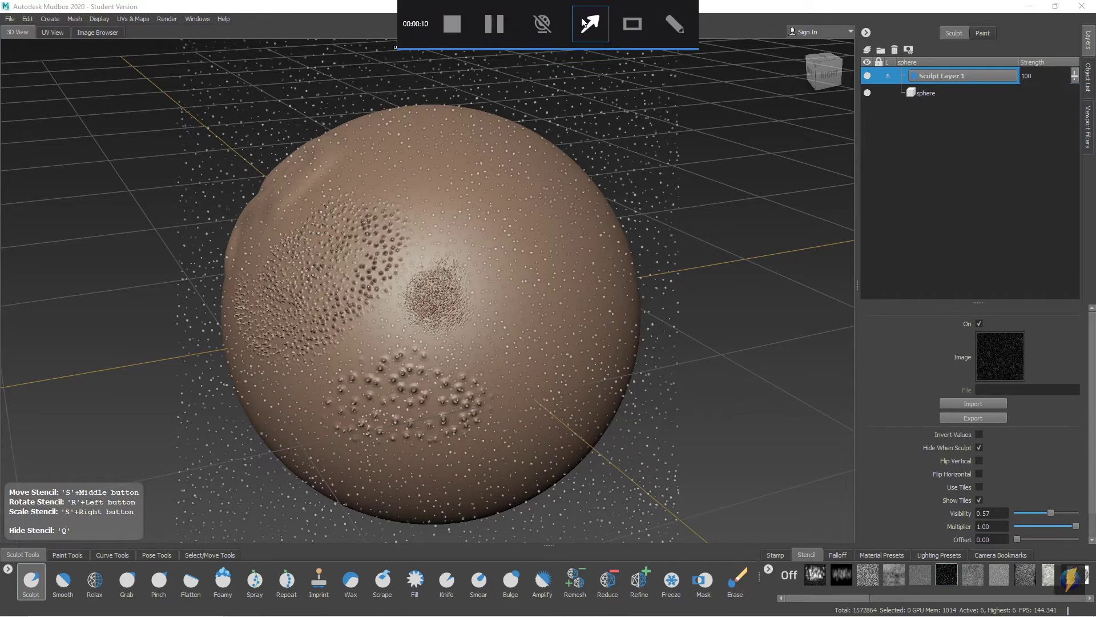
pyautogui.moveTo(290, 181)
pyautogui.mouseDown()
pyautogui.moveTo(109, 389)
pyautogui.moveTo(64, 524)
pyautogui.mouseUp()
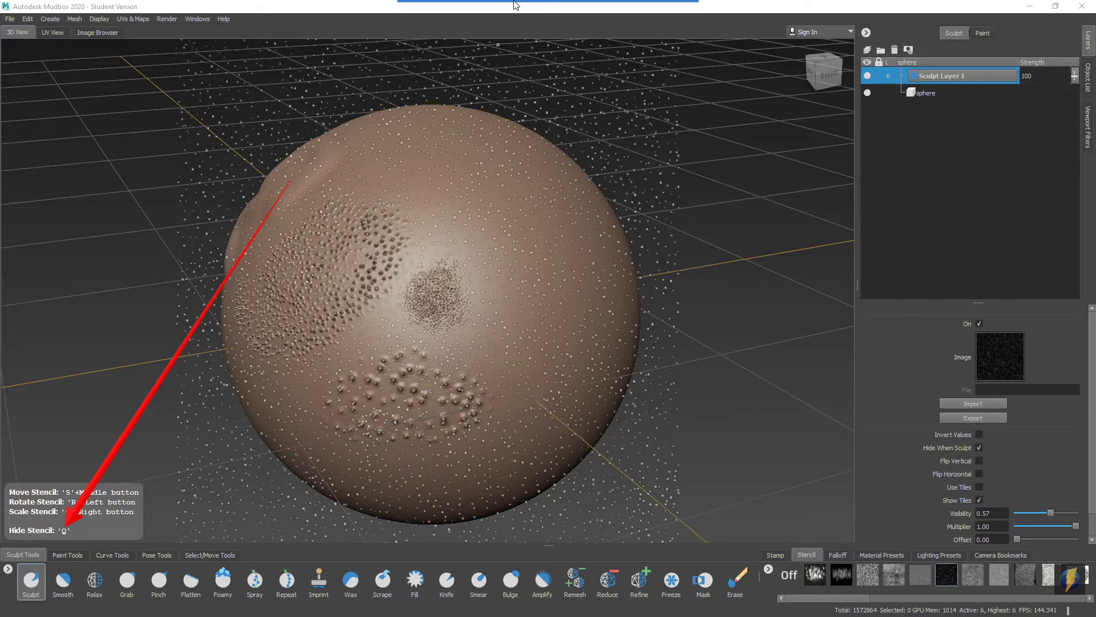
pyautogui.moveTo(574, 11)
pyautogui.moveTo(610, 158)
pyautogui.mouseDown()
pyautogui.moveTo(676, 271)
pyautogui.moveTo(783, 567)
pyautogui.mouseUp()
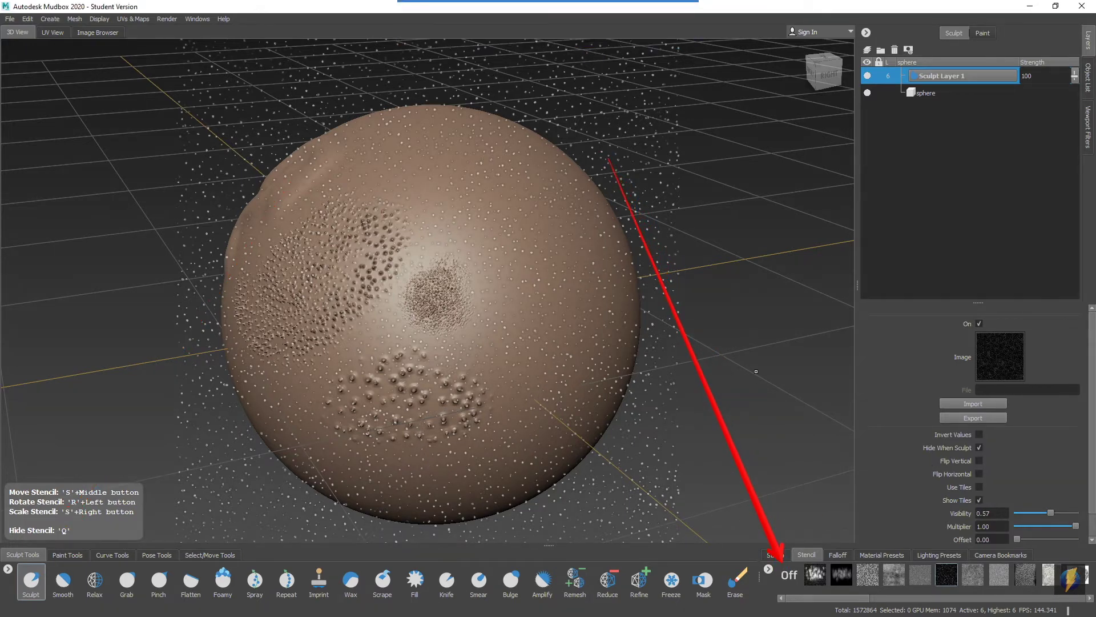
# Step: Hide and reshow the white-dot stencil over the sphere, and switch the stencil off
pyautogui.press('q')
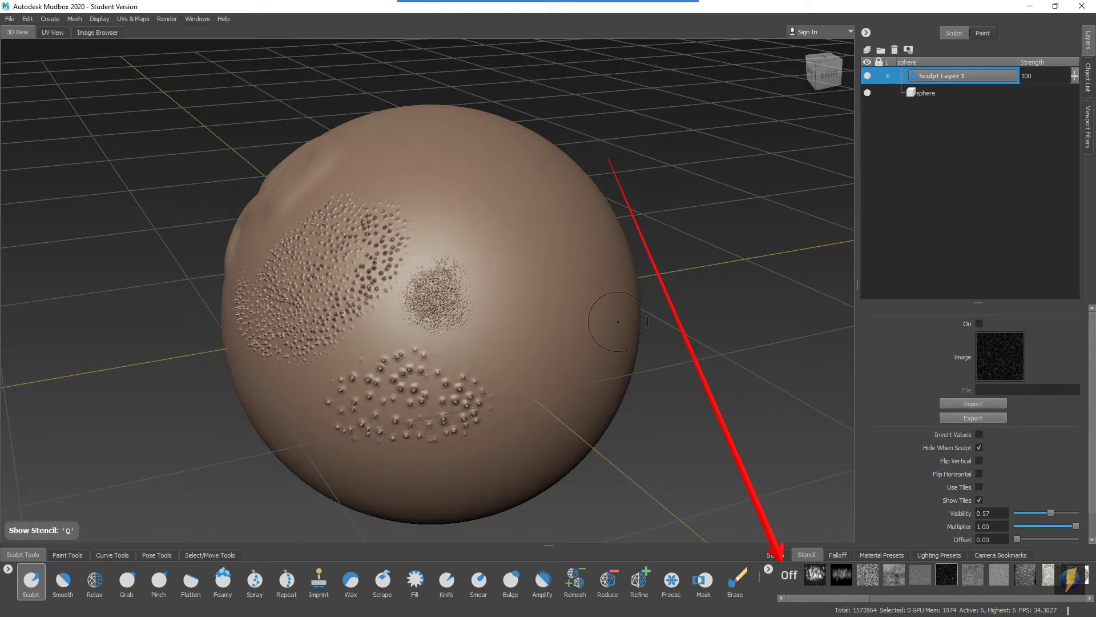
pyautogui.press('q')
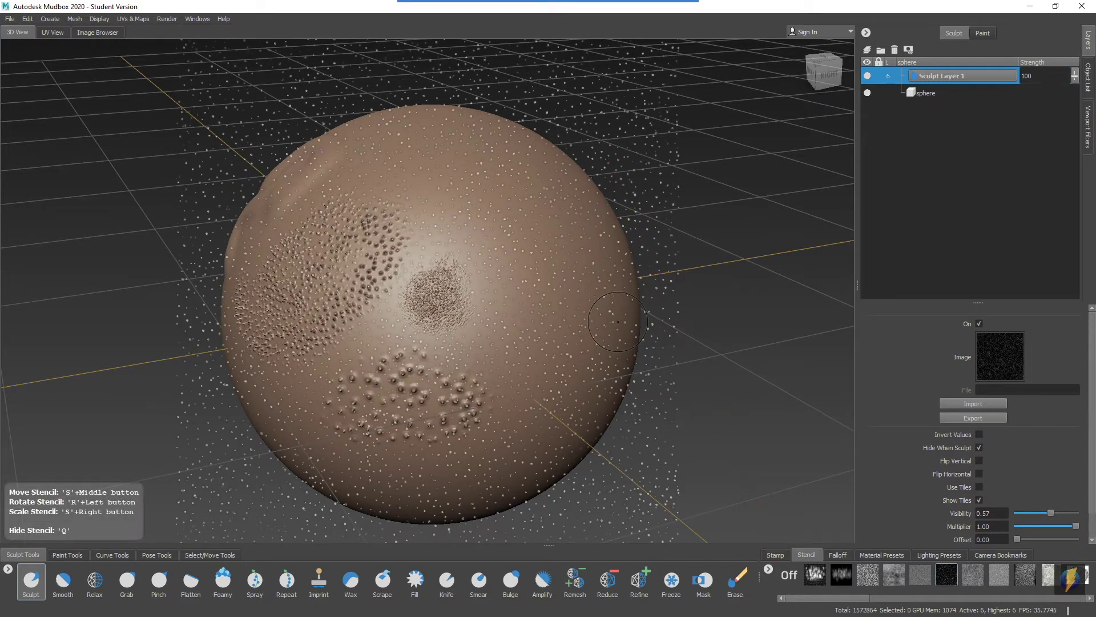
pyautogui.click(790, 575)
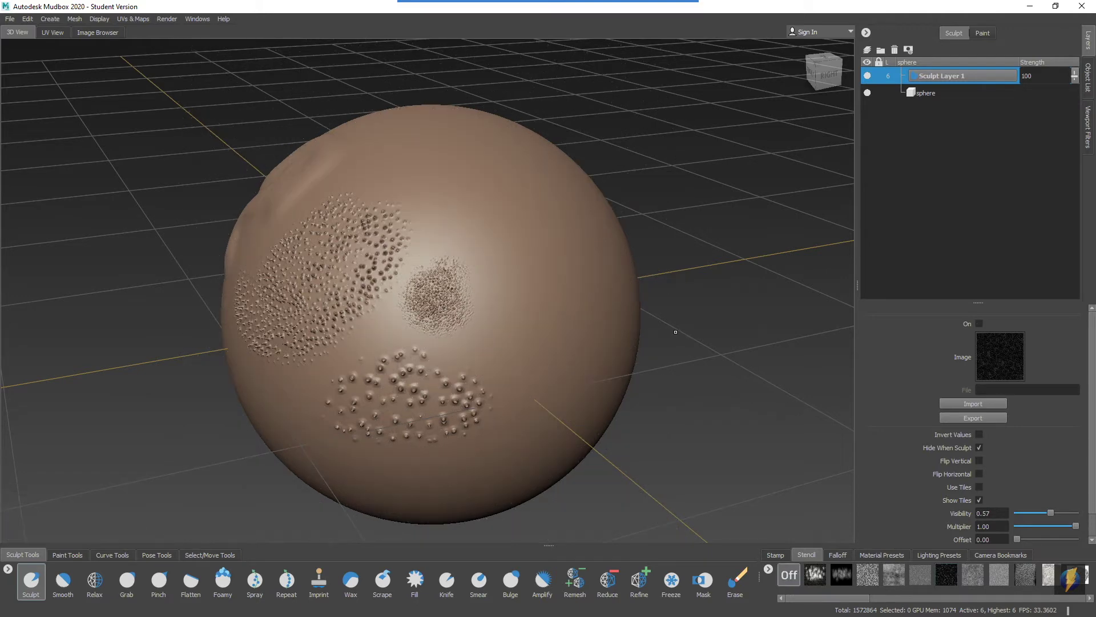
pyautogui.moveTo(331, 279)
pyautogui.keyDown('alt'); pyautogui.mouseDown()
pyautogui.moveTo(529, 262)
pyautogui.moveTo(328, 279)
pyautogui.moveTo(680, 282)
pyautogui.moveTo(404, 276)
pyautogui.moveTo(524, 263)
pyautogui.mouseUp(); pyautogui.keyUp('alt')
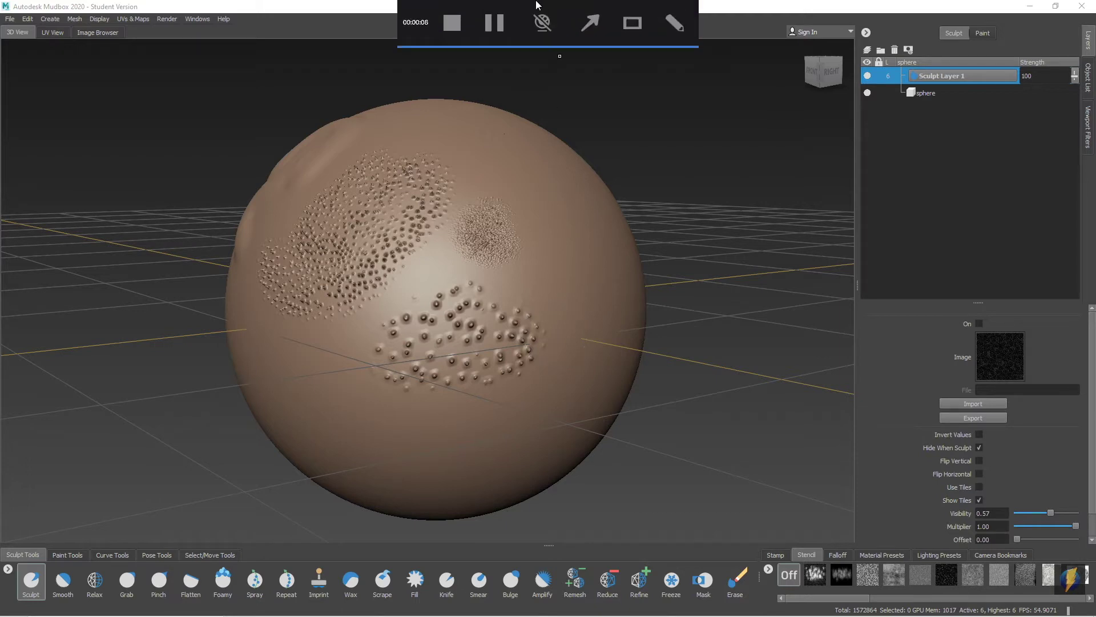
# Step: Hide Sculpt Layer 1 and add a new sculpt layer to the sphere
pyautogui.moveTo(769, 242)
pyautogui.mouseDown()
pyautogui.moveTo(714, 505)
pyautogui.moveTo(815, 578)
pyautogui.moveTo(1035, 576)
pyautogui.moveTo(929, 576)
pyautogui.moveTo(709, 435)
pyautogui.mouseUp()
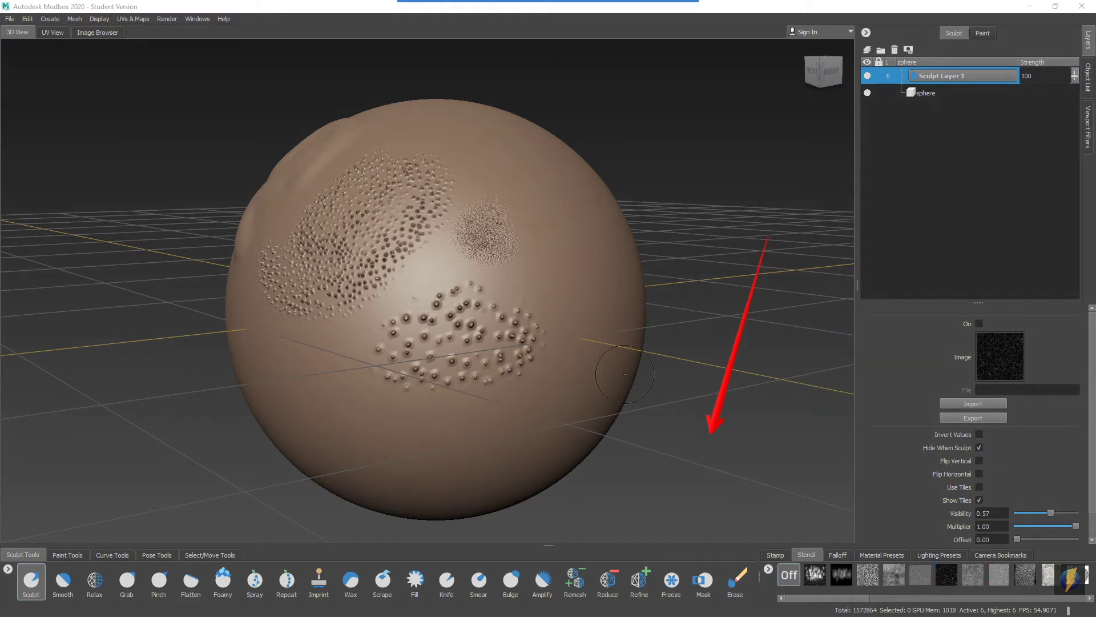
pyautogui.click(868, 76)
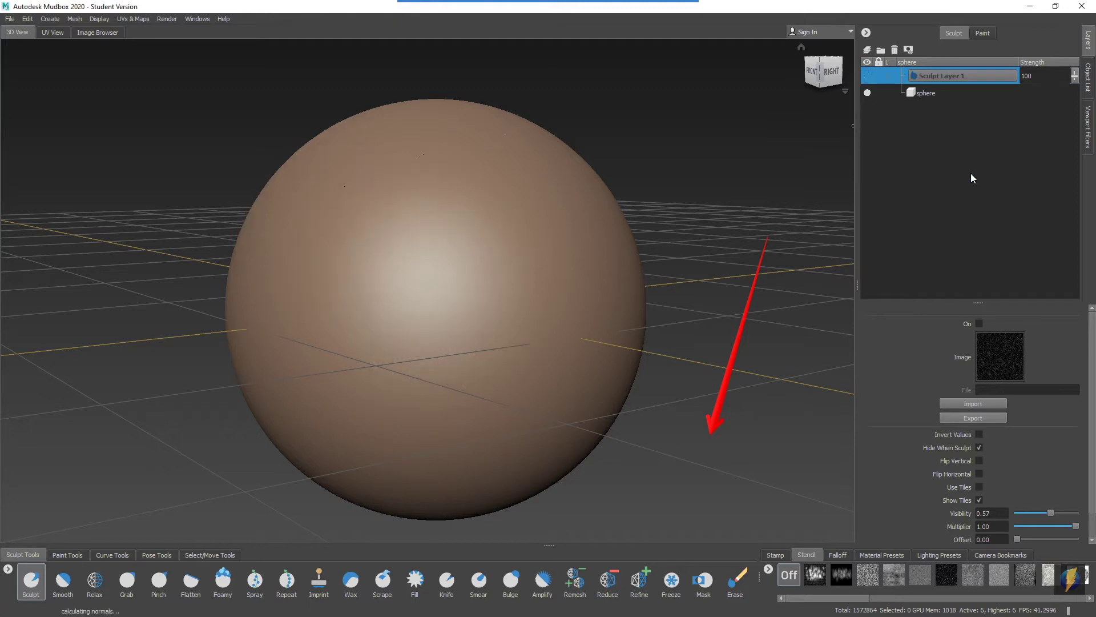
pyautogui.click(868, 51)
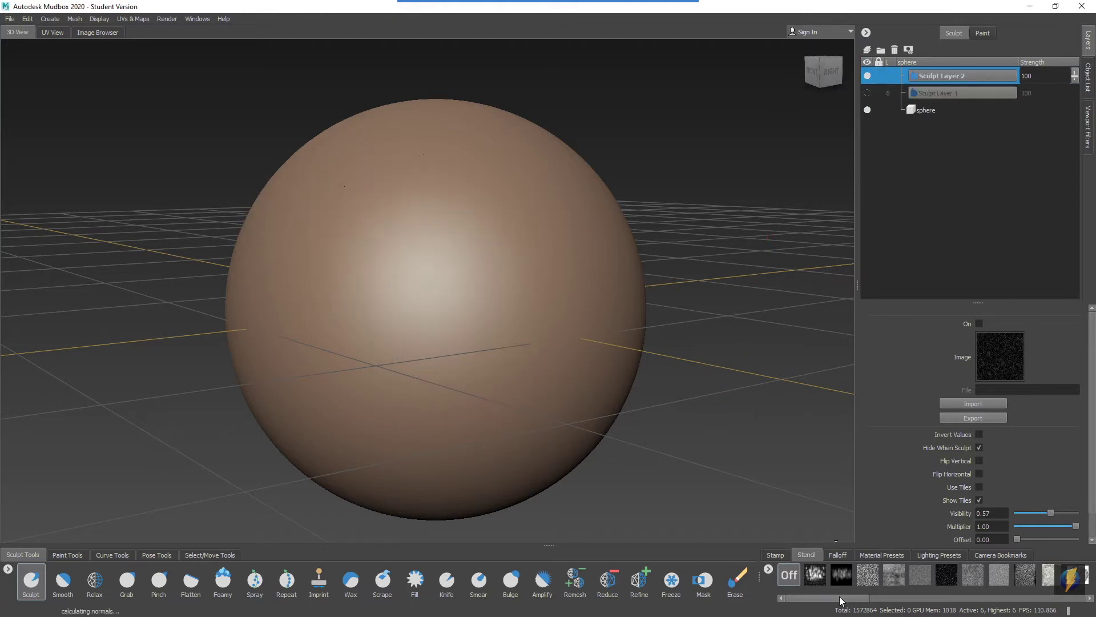
# Step: Choose the black-and-white stencil with jagged, vein-like marbling from further along the stencil collection
pyautogui.moveTo(845, 598); pyautogui.dragTo(961, 603)
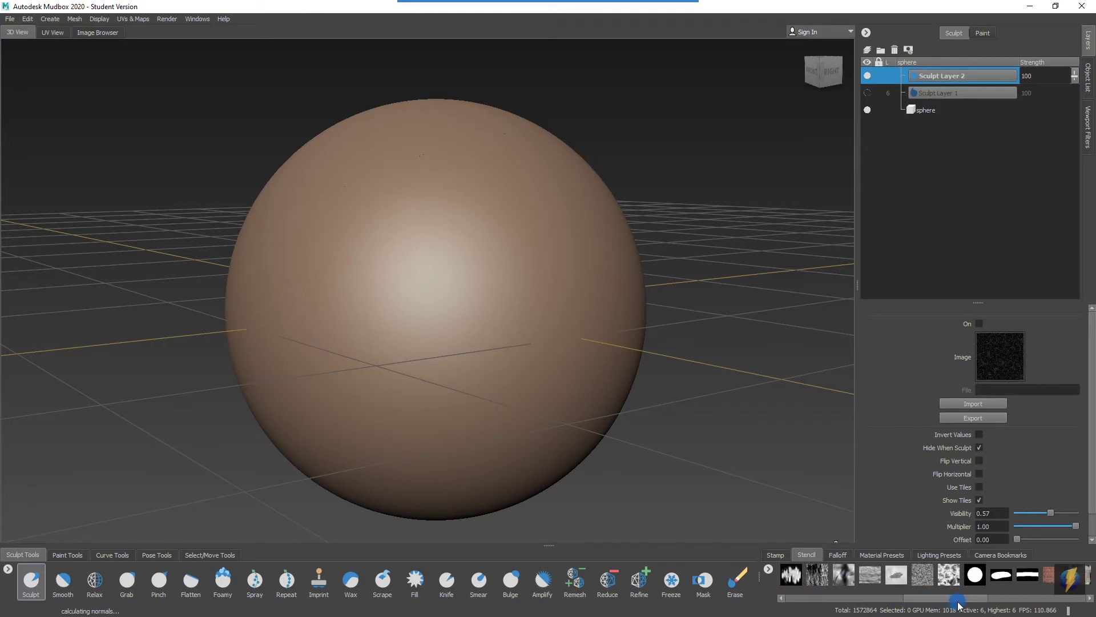
pyautogui.click(590, 24)
pyautogui.moveTo(728, 264); pyautogui.dragTo(947, 570)
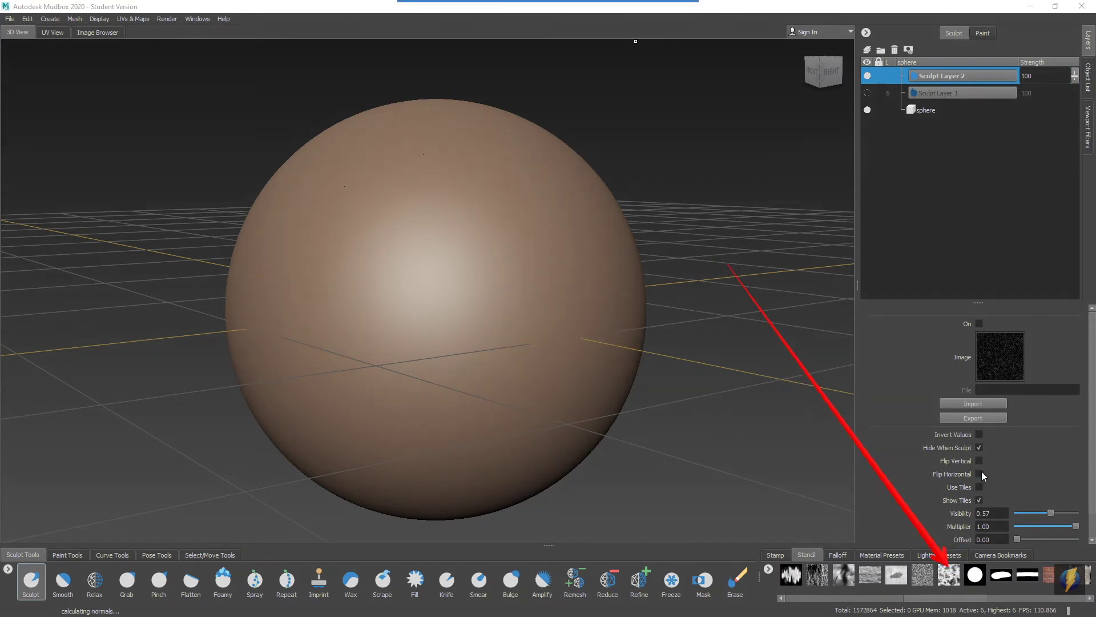
pyautogui.click(949, 575)
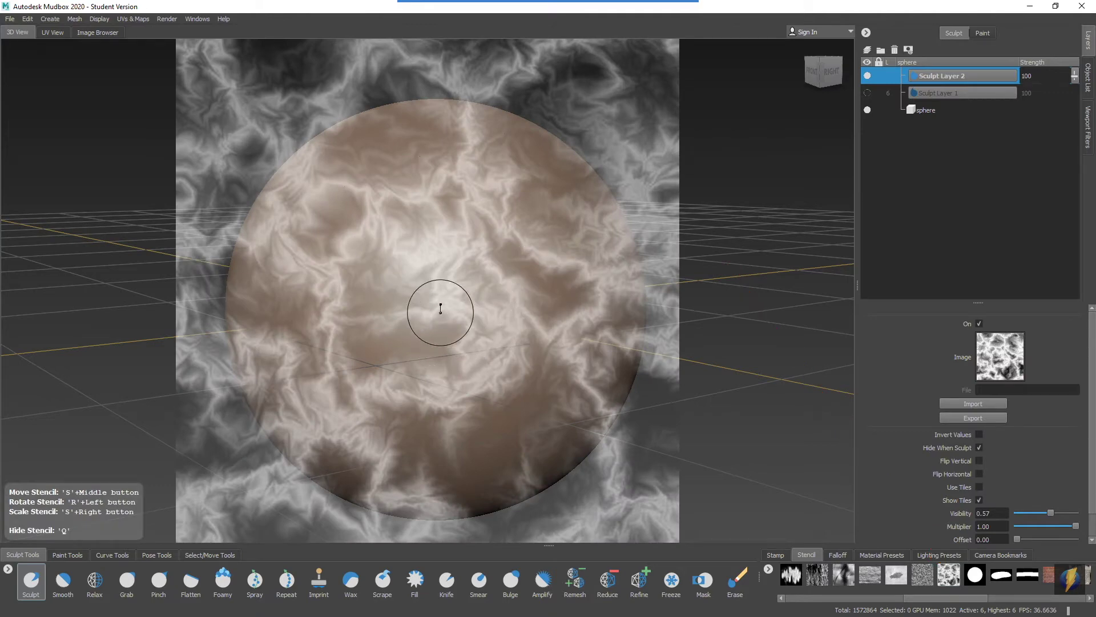
# Step: Enlarge the Sculpt brush, sculpt wrinkles through the stencil across the sphere's front, and hide the stencil
pyautogui.moveTo(440, 313); pyautogui.dragTo(474, 302)
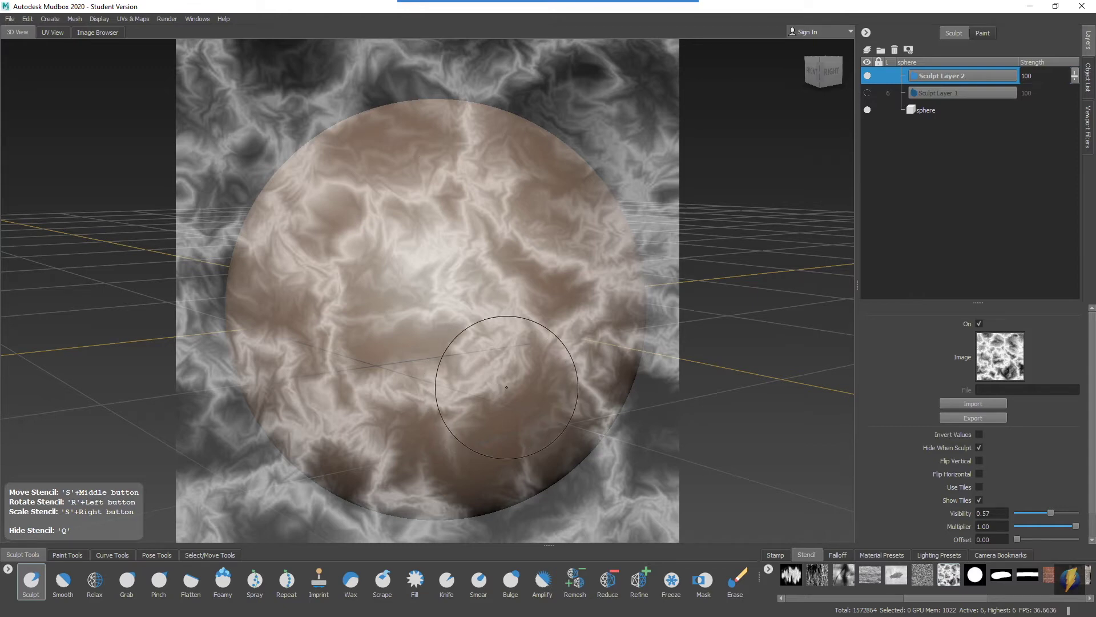
pyautogui.moveTo(457, 208)
pyautogui.mouseDown()
pyautogui.moveTo(355, 244)
pyautogui.moveTo(463, 266)
pyautogui.moveTo(395, 322)
pyautogui.moveTo(402, 374)
pyautogui.moveTo(541, 264)
pyautogui.moveTo(418, 186)
pyautogui.moveTo(266, 311)
pyautogui.moveTo(418, 426)
pyautogui.moveTo(378, 401)
pyautogui.moveTo(358, 258)
pyautogui.moveTo(323, 256)
pyautogui.moveTo(497, 160)
pyautogui.moveTo(548, 322)
pyautogui.moveTo(421, 414)
pyautogui.moveTo(536, 298)
pyautogui.moveTo(377, 191)
pyautogui.moveTo(499, 401)
pyautogui.moveTo(567, 305)
pyautogui.moveTo(463, 447)
pyautogui.moveTo(313, 403)
pyautogui.moveTo(356, 204)
pyautogui.moveTo(547, 214)
pyautogui.moveTo(456, 424)
pyautogui.moveTo(232, 269)
pyautogui.moveTo(375, 156)
pyautogui.moveTo(360, 154)
pyautogui.moveTo(361, 169)
pyautogui.mouseUp()
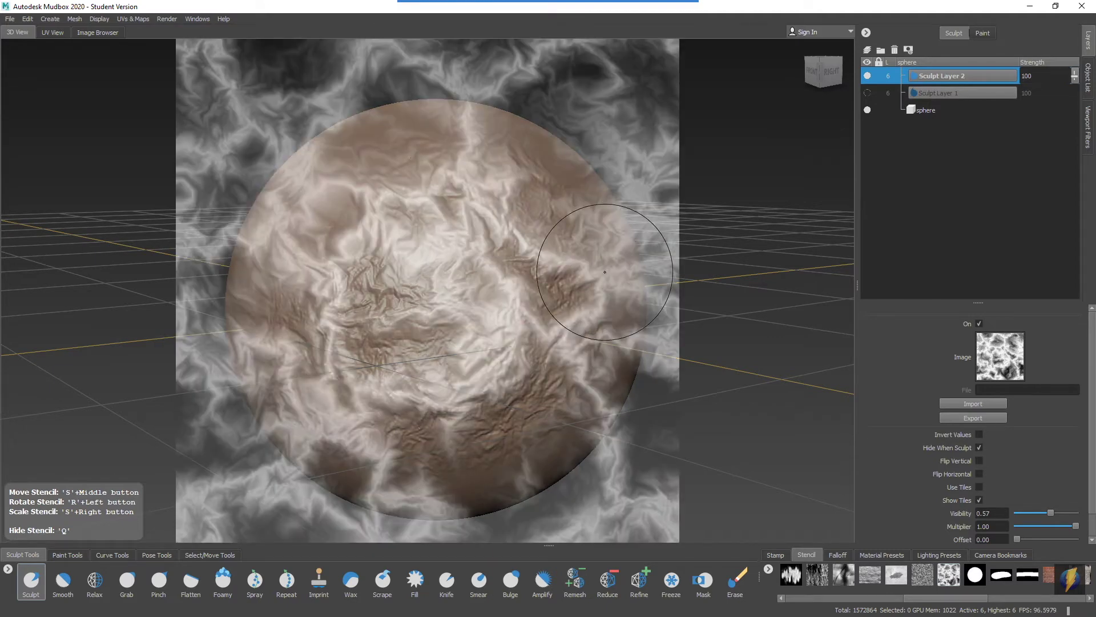
pyautogui.press('q')
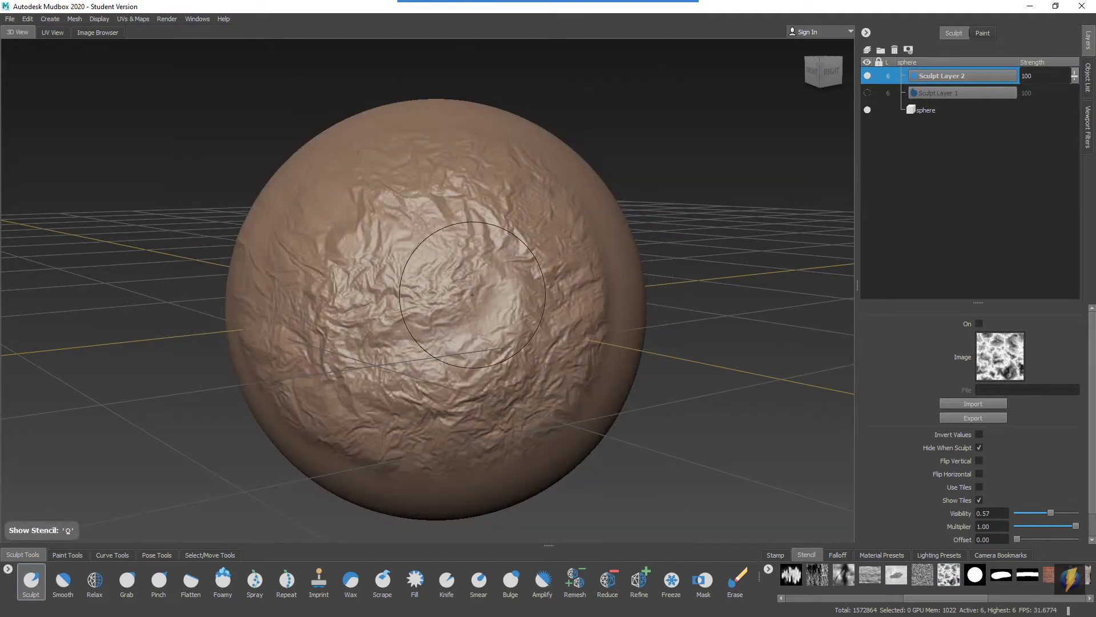
# Step: Examine the wrinkled surface of the sphere from several sides
pyautogui.moveTo(381, 293)
pyautogui.keyDown('alt'); pyautogui.mouseDown()
pyautogui.moveTo(482, 282)
pyautogui.moveTo(205, 289)
pyautogui.moveTo(417, 294)
pyautogui.mouseUp(); pyautogui.keyUp('alt')
pyautogui.keyDown('alt'); pyautogui.moveTo(292, 298); pyautogui.dragTo(580, 298, button='right'); pyautogui.keyUp('alt')
pyautogui.keyDown('alt'); pyautogui.moveTo(583, 298); pyautogui.dragTo(432, 300, button='middle'); pyautogui.keyUp('alt')
pyautogui.keyDown('alt'); pyautogui.moveTo(595, 294); pyautogui.dragTo(543, 297); pyautogui.keyUp('alt')
pyautogui.keyDown('alt'); pyautogui.moveTo(543, 297); pyautogui.dragTo(366, 320, button='right'); pyautogui.keyUp('alt')
pyautogui.keyDown('alt'); pyautogui.moveTo(365, 320); pyautogui.dragTo(391, 318); pyautogui.keyUp('alt')
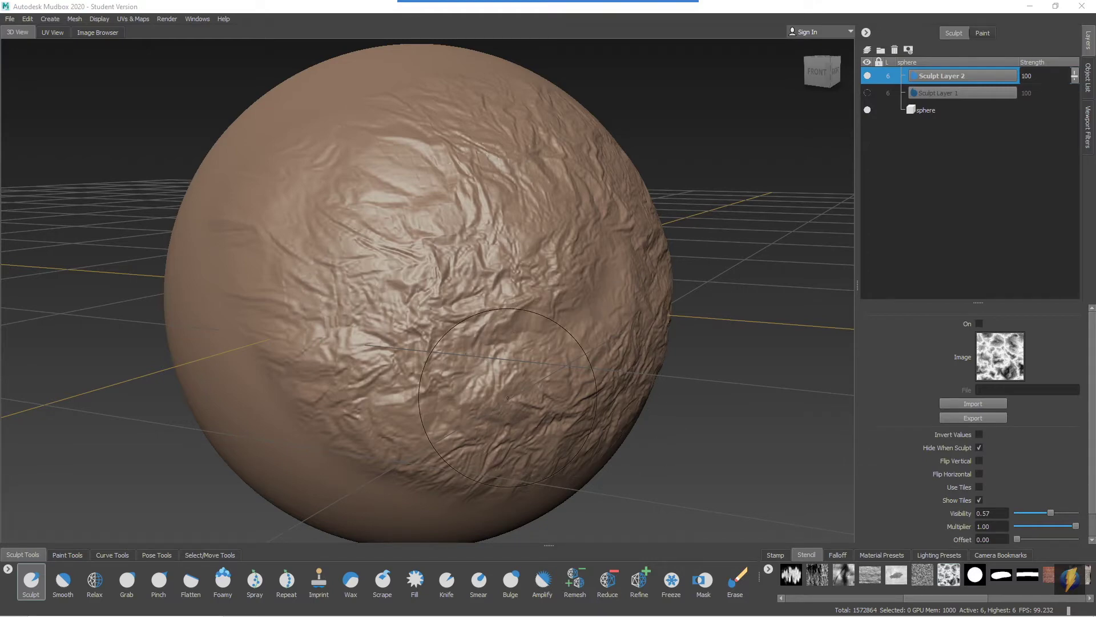
pyautogui.moveTo(624, 5)
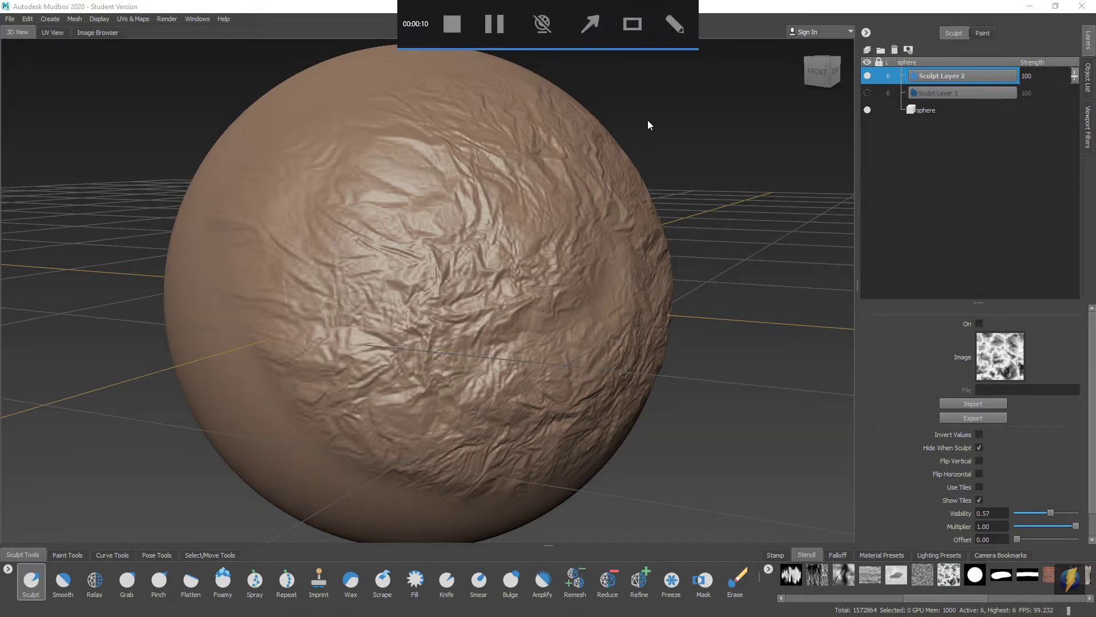
pyautogui.moveTo(618, 190)
pyautogui.mouseDown()
pyautogui.moveTo(526, 286)
pyautogui.moveTo(98, 552)
pyautogui.moveTo(524, 551)
pyautogui.mouseUp()
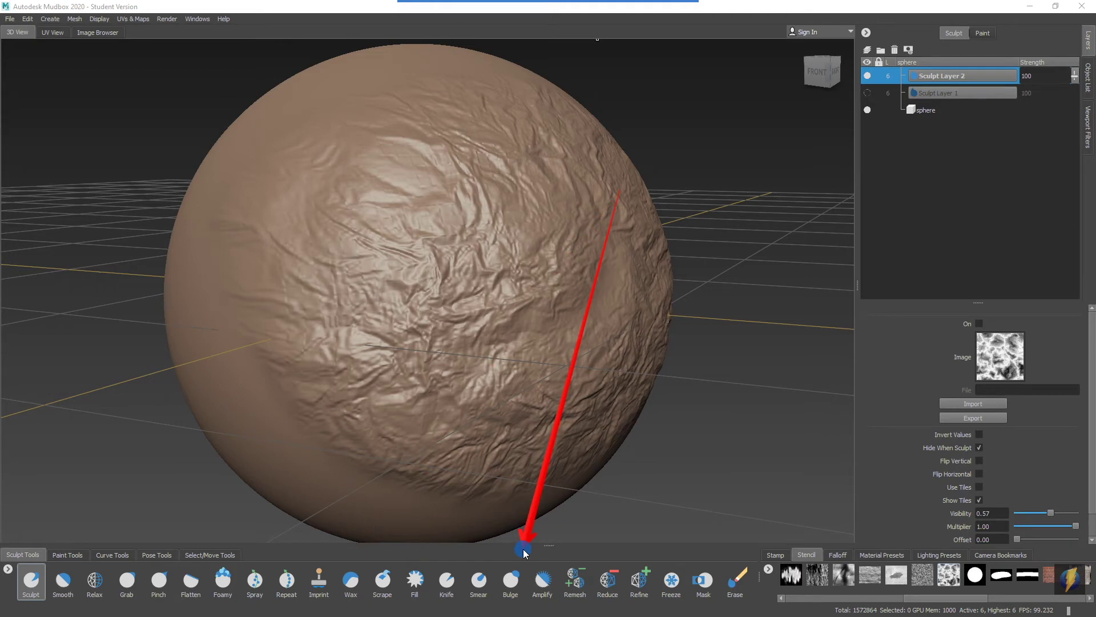
pyautogui.moveTo(524, 551)
pyautogui.mouseDown()
pyautogui.moveTo(548, 474)
pyautogui.moveTo(547, 569)
pyautogui.mouseUp()
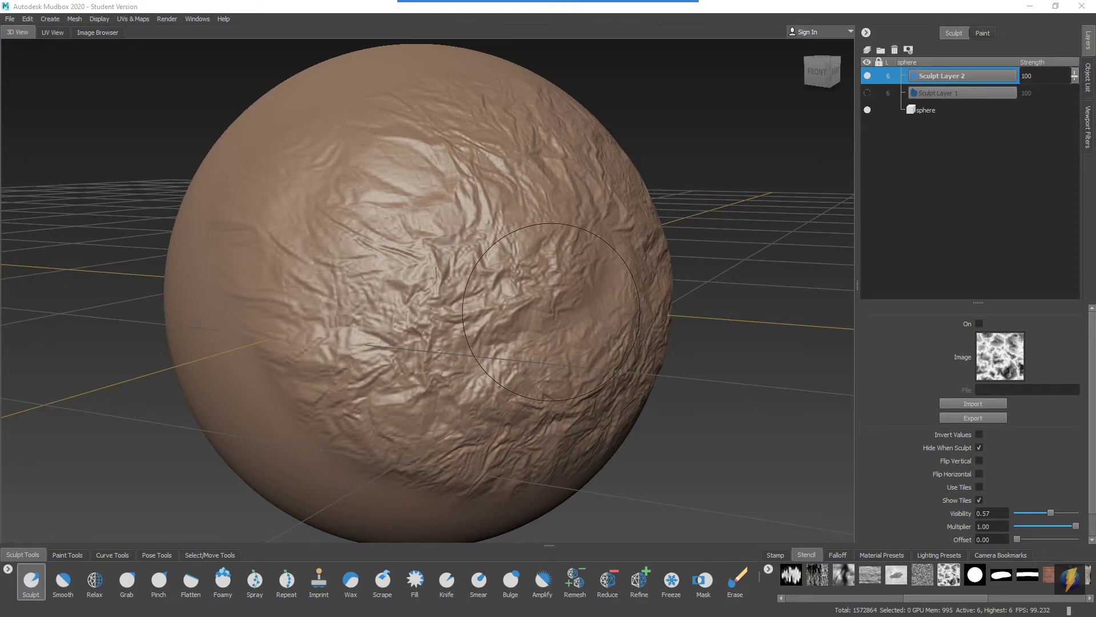
# Step: Use the Amplify tool to deepen the wrinkles in the middle of the sphere's front
pyautogui.moveTo(468, 313)
pyautogui.keyDown('alt'); pyautogui.mouseDown()
pyautogui.moveTo(480, 333)
pyautogui.moveTo(472, 340)
pyautogui.mouseUp(); pyautogui.keyUp('alt')
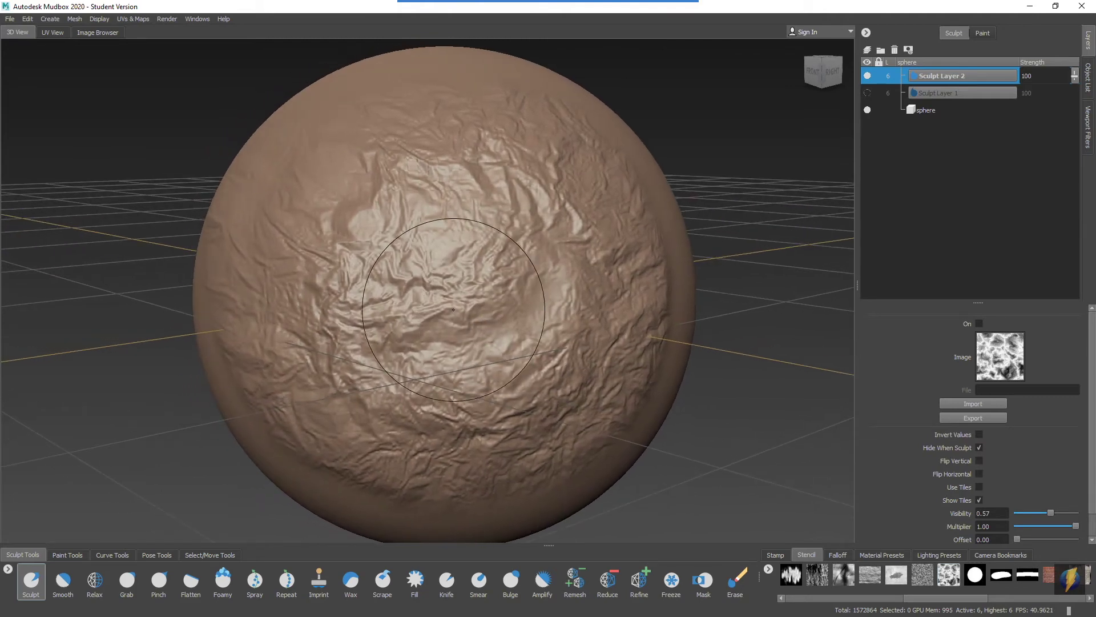
pyautogui.click(543, 584)
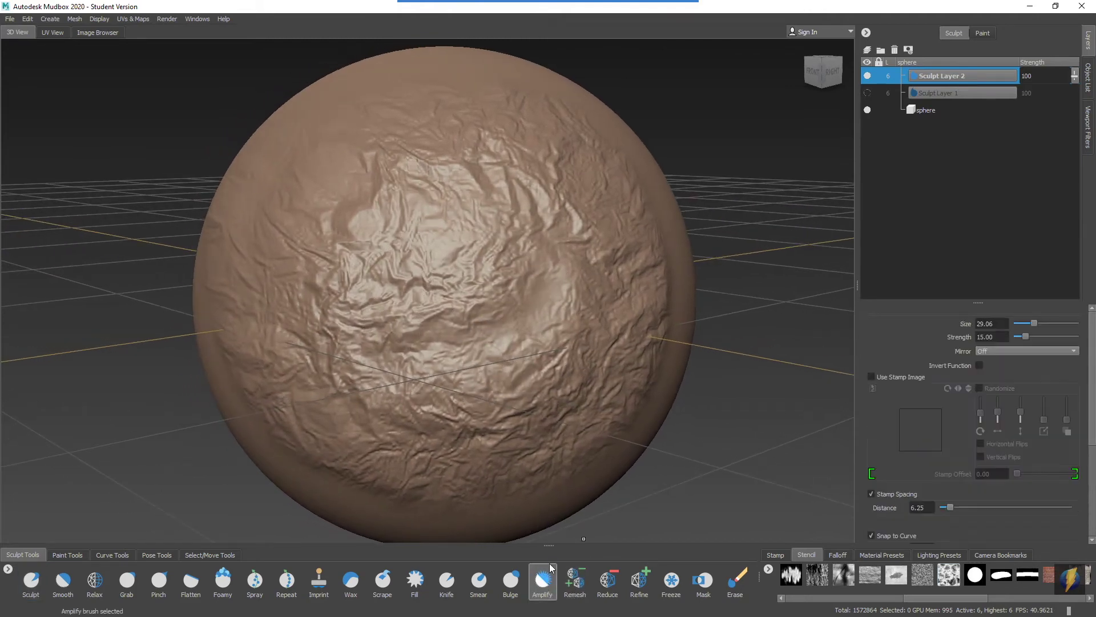
pyautogui.moveTo(439, 281)
pyautogui.mouseDown()
pyautogui.moveTo(451, 269)
pyautogui.moveTo(491, 289)
pyautogui.moveTo(399, 294)
pyautogui.moveTo(399, 362)
pyautogui.moveTo(445, 286)
pyautogui.moveTo(425, 341)
pyautogui.mouseUp()
pyautogui.moveTo(325, 377)
pyautogui.keyDown('alt'); pyautogui.mouseDown()
pyautogui.moveTo(445, 382)
pyautogui.moveTo(444, 373)
pyautogui.mouseUp(); pyautogui.keyUp('alt')
pyautogui.keyDown('alt'); pyautogui.moveTo(444, 372); pyautogui.dragTo(519, 357, button='right'); pyautogui.keyUp('alt')
pyautogui.keyDown('alt'); pyautogui.moveTo(558, 341); pyautogui.dragTo(488, 349, button='middle'); pyautogui.keyUp('alt')
pyautogui.scroll(2, 489, 348)
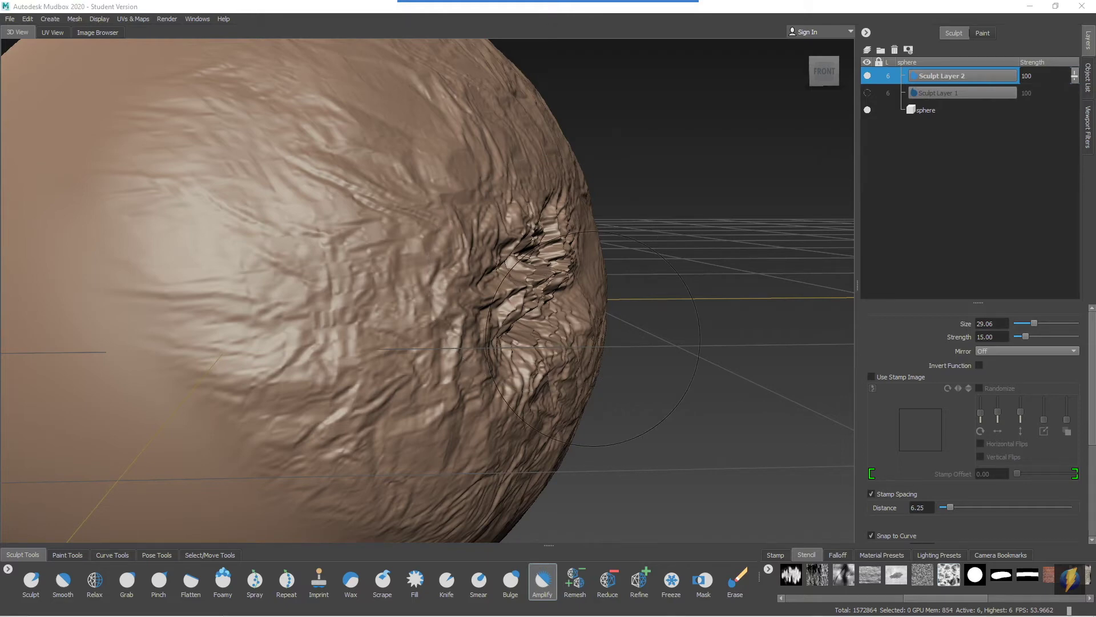
pyautogui.moveTo(594, 9)
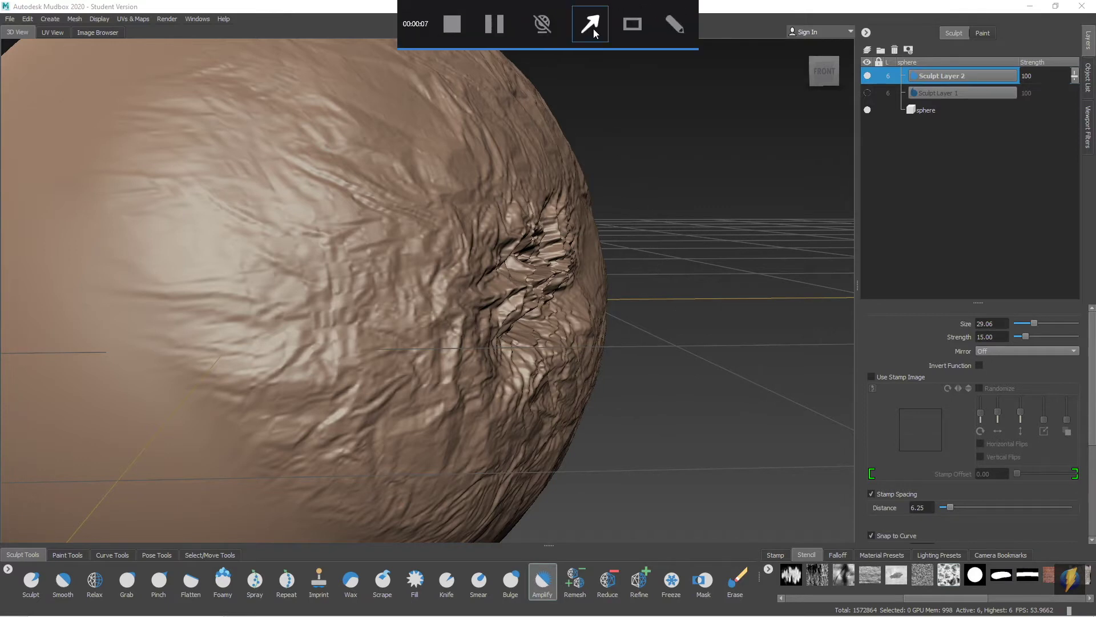
pyautogui.click(594, 33)
pyautogui.moveTo(344, 221)
pyautogui.mouseDown()
pyautogui.moveTo(86, 508)
pyautogui.moveTo(67, 573)
pyautogui.moveTo(94, 569)
pyautogui.mouseUp()
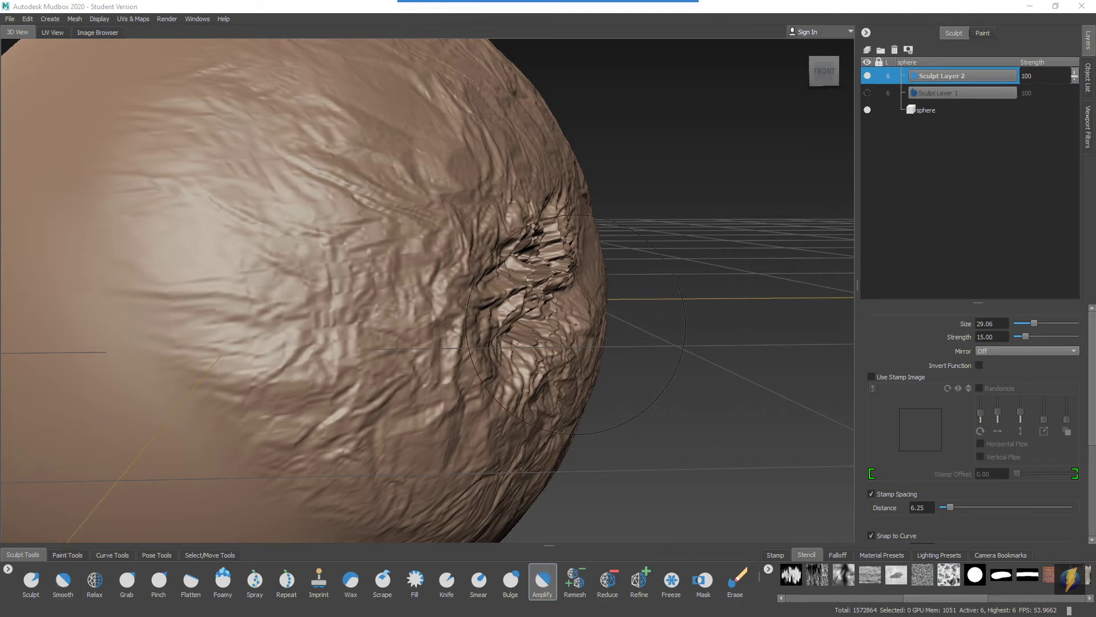
# Step: Reduce the Amplify brush size to 11.88 and brush over the deep folds and a small spot above them
pyautogui.keyDown('alt'); pyautogui.moveTo(639, 319); pyautogui.dragTo(428, 320); pyautogui.keyUp('alt')
pyautogui.moveTo(428, 319)
pyautogui.keyDown('alt'); pyautogui.mouseDown(button='right')
pyautogui.moveTo(440, 323)
pyautogui.moveTo(436, 313)
pyautogui.mouseUp(button='right'); pyautogui.keyUp('alt')
pyautogui.keyDown('alt'); pyautogui.moveTo(435, 311); pyautogui.dragTo(480, 326, button='middle'); pyautogui.keyUp('alt')
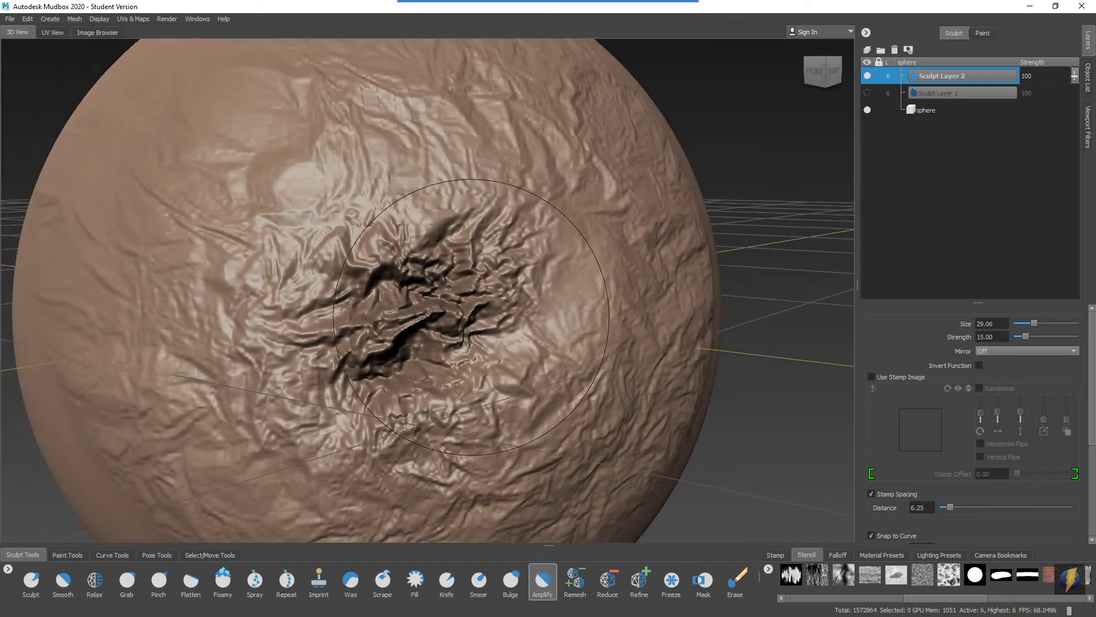
pyautogui.moveTo(535, 306)
pyautogui.mouseDown()
pyautogui.moveTo(524, 296)
pyautogui.moveTo(465, 308)
pyautogui.mouseUp()
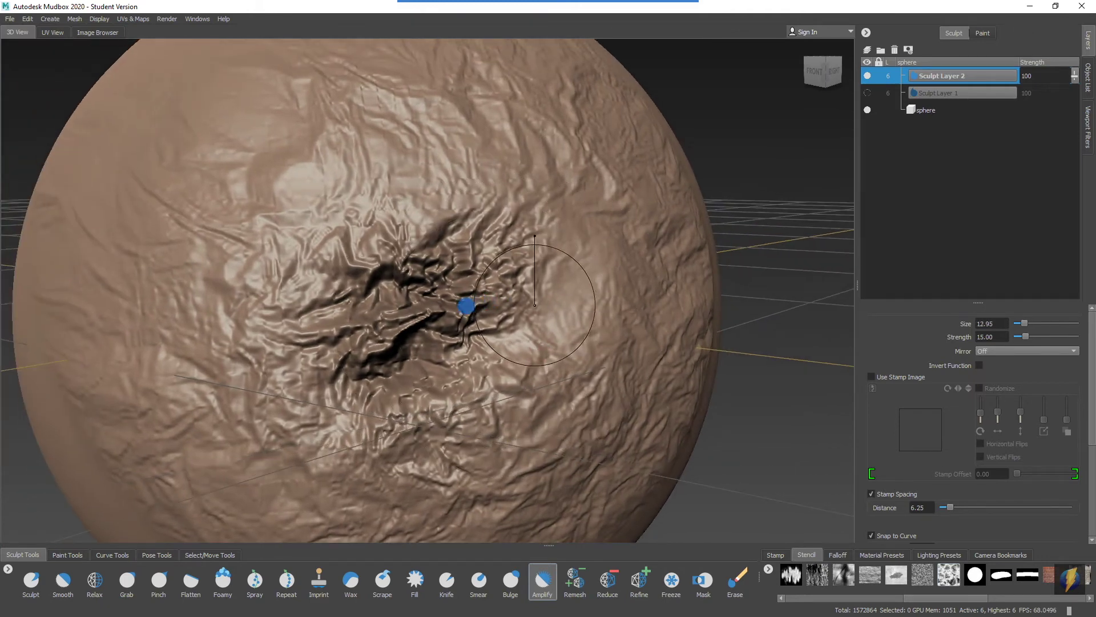
pyautogui.moveTo(374, 293)
pyautogui.mouseDown()
pyautogui.moveTo(377, 328)
pyautogui.moveTo(386, 293)
pyautogui.mouseUp()
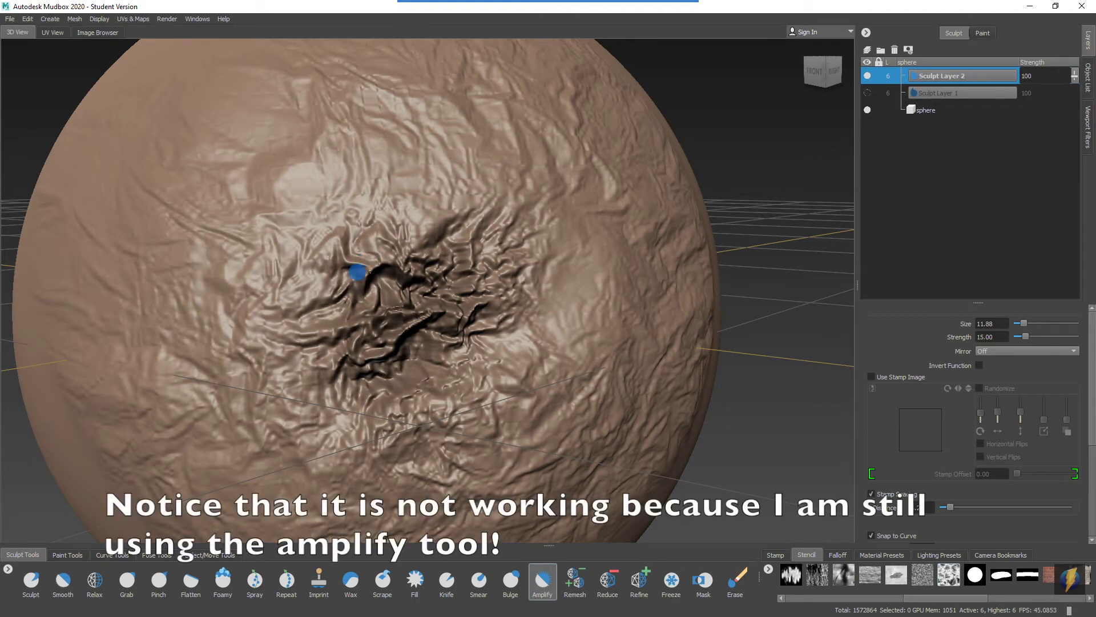
pyautogui.moveTo(449, 315)
pyautogui.keyDown('alt'); pyautogui.mouseDown()
pyautogui.moveTo(326, 318)
pyautogui.moveTo(460, 316)
pyautogui.moveTo(359, 315)
pyautogui.moveTo(423, 322)
pyautogui.mouseUp(); pyautogui.keyUp('alt')
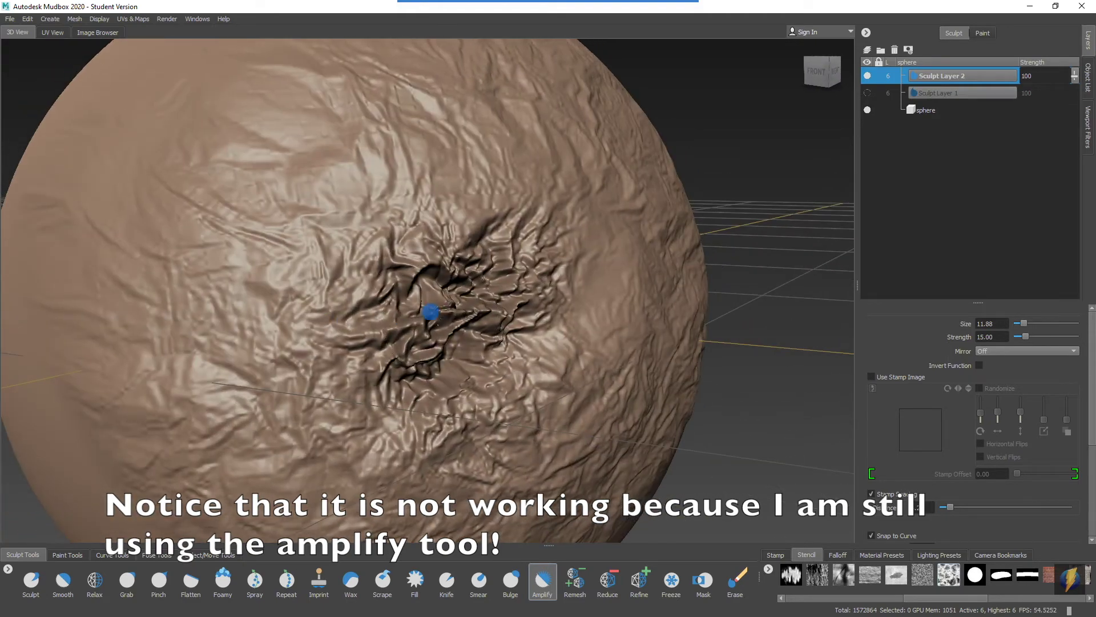
pyautogui.keyDown('alt'); pyautogui.moveTo(433, 357); pyautogui.dragTo(362, 336); pyautogui.keyUp('alt')
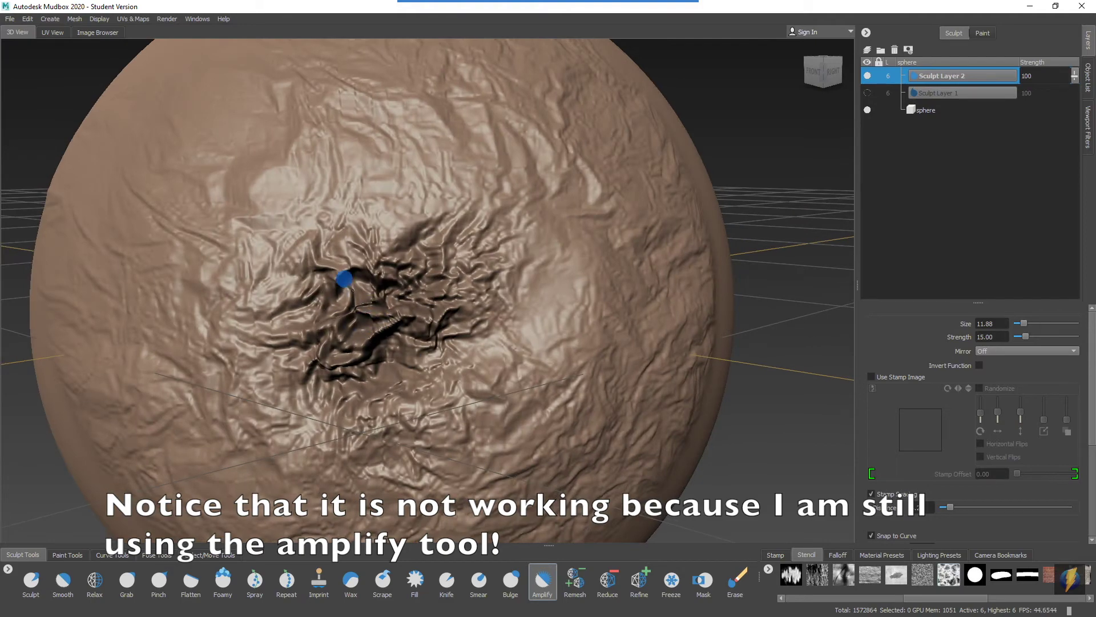
pyautogui.moveTo(352, 295)
pyautogui.keyDown('alt'); pyautogui.mouseDown()
pyautogui.moveTo(369, 329)
pyautogui.moveTo(505, 330)
pyautogui.moveTo(401, 327)
pyautogui.moveTo(436, 342)
pyautogui.moveTo(387, 267)
pyautogui.mouseUp(); pyautogui.keyUp('alt')
pyautogui.scroll(1, 449, 318)
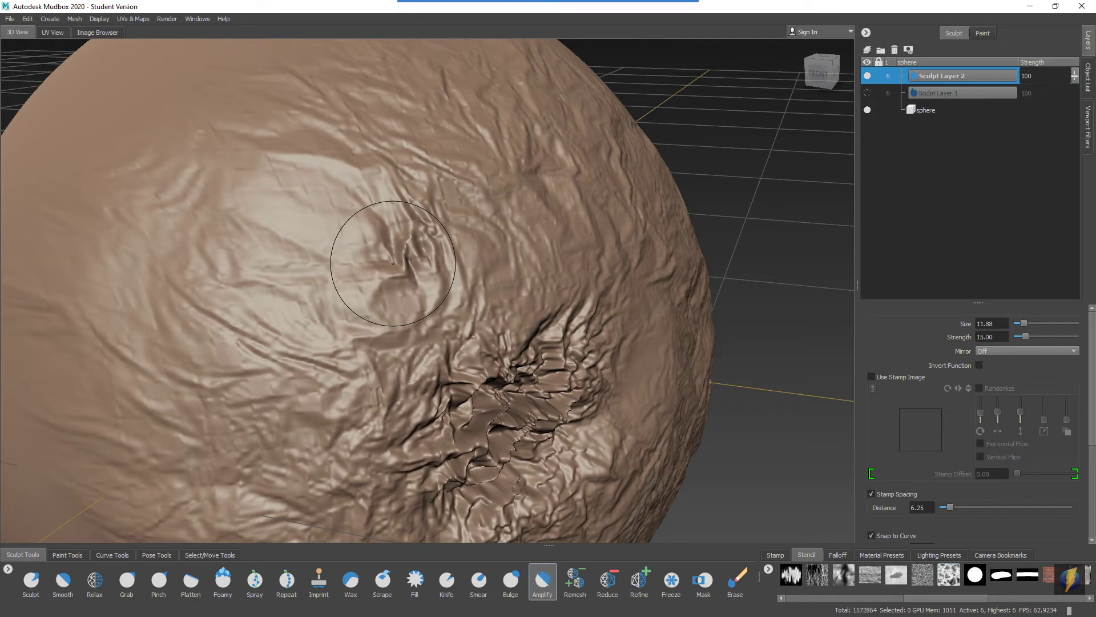
pyautogui.moveTo(635, 5)
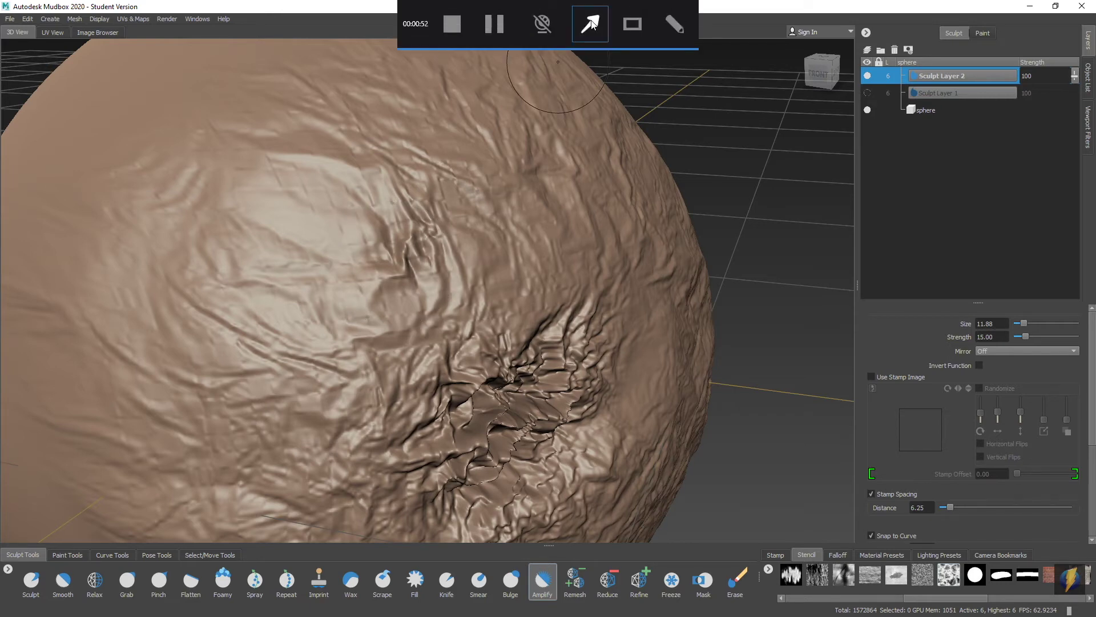
pyautogui.click(592, 22)
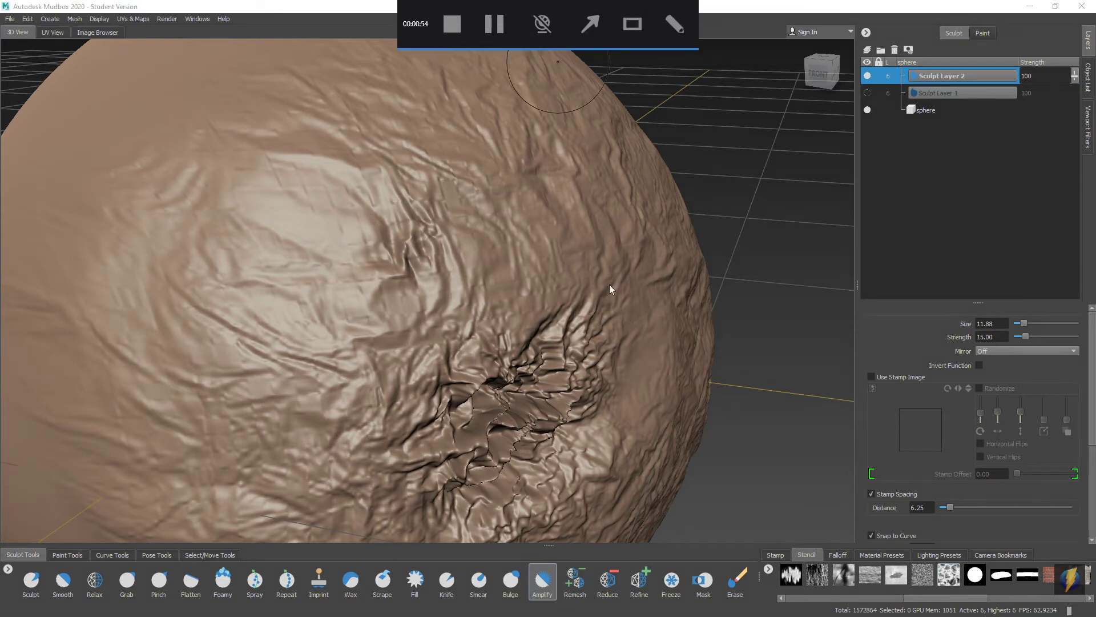
pyautogui.moveTo(638, 197)
pyautogui.mouseDown()
pyautogui.moveTo(558, 420)
pyautogui.moveTo(542, 556)
pyautogui.mouseUp()
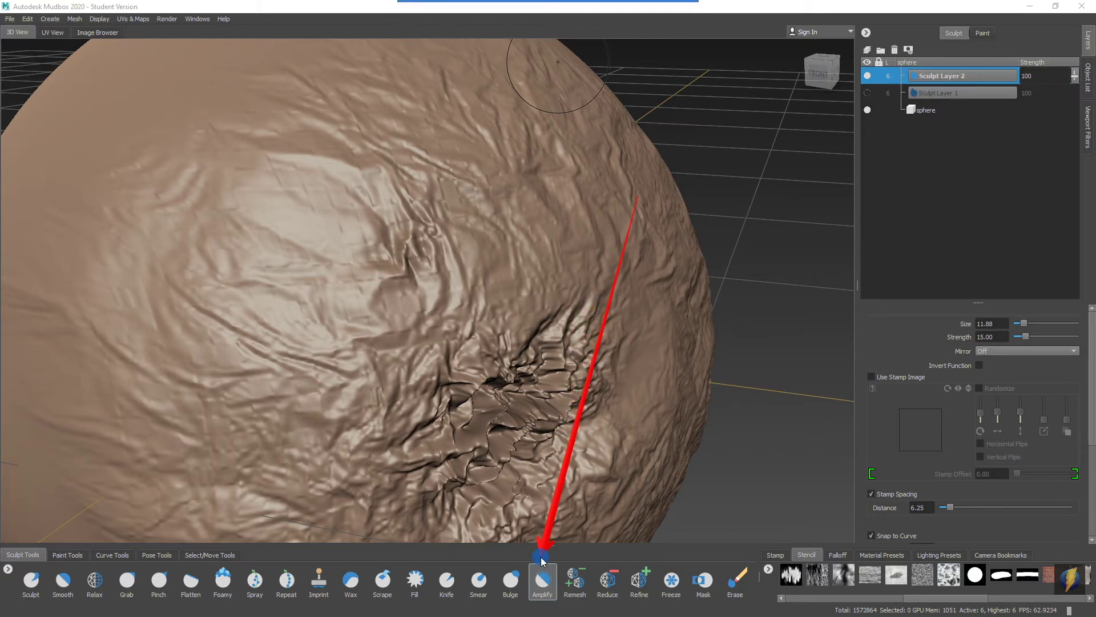
pyautogui.moveTo(541, 557)
pyautogui.mouseDown()
pyautogui.moveTo(477, 430)
pyautogui.moveTo(135, 375)
pyautogui.moveTo(68, 528)
pyautogui.mouseUp()
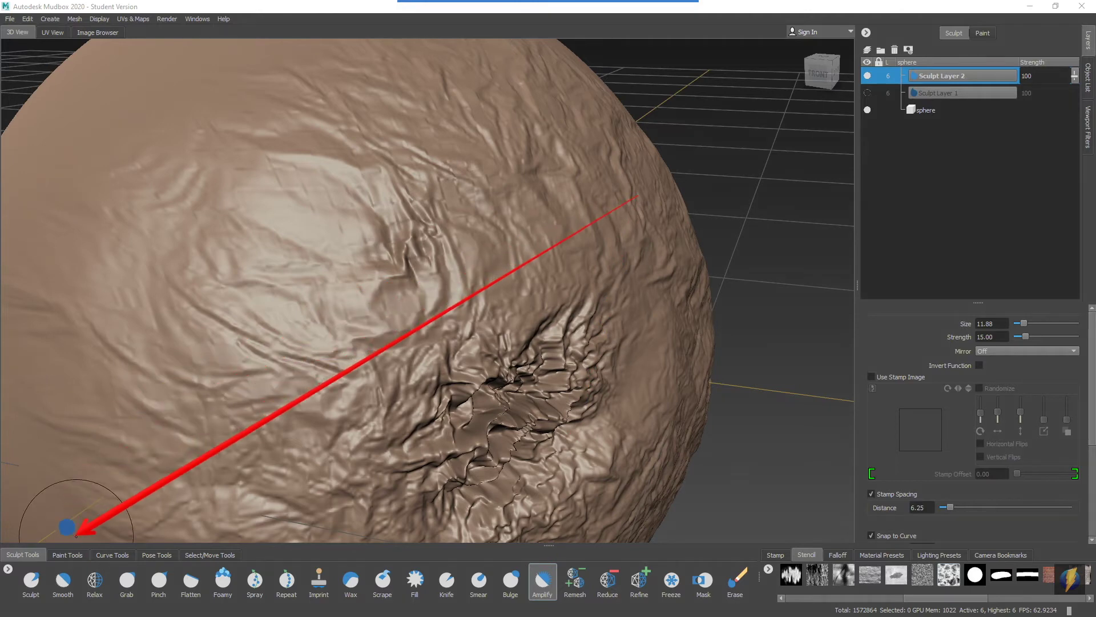
# Step: Soften the amplified folds in the middle of the wrinkled area with the Smooth tool
pyautogui.click(63, 581)
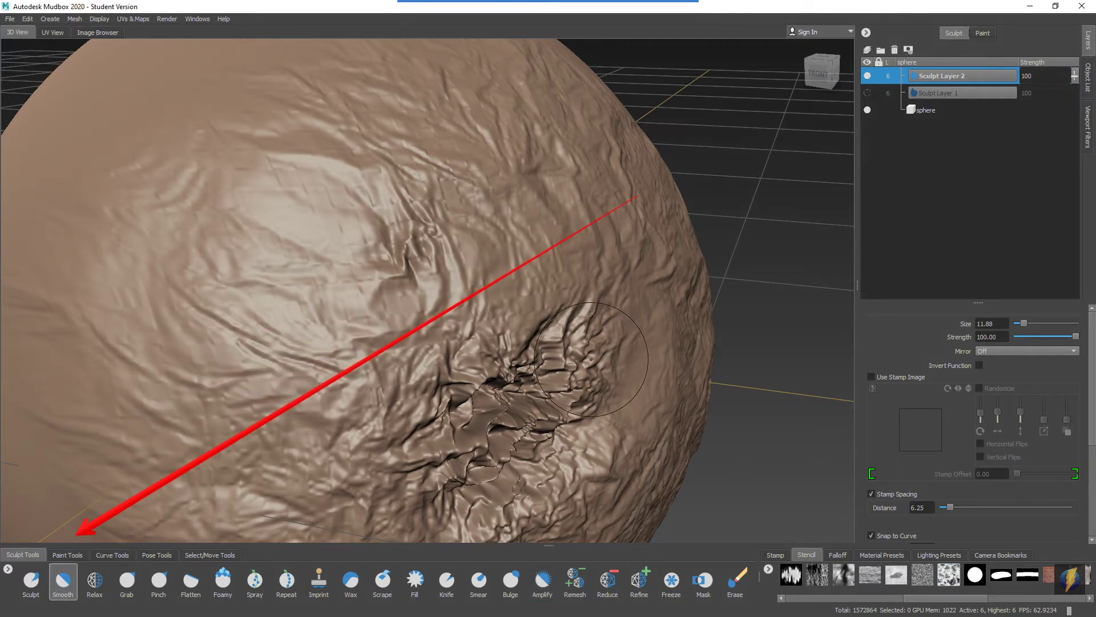
pyautogui.keyDown('alt'); pyautogui.moveTo(591, 364); pyautogui.dragTo(594, 322, button='middle'); pyautogui.keyUp('alt')
pyautogui.moveTo(594, 322)
pyautogui.keyDown('alt'); pyautogui.mouseDown()
pyautogui.moveTo(478, 383)
pyautogui.moveTo(495, 360)
pyautogui.moveTo(480, 341)
pyautogui.moveTo(451, 344)
pyautogui.mouseUp(); pyautogui.keyUp('alt')
pyautogui.moveTo(445, 342)
pyautogui.mouseDown()
pyautogui.moveTo(395, 344)
pyautogui.moveTo(388, 307)
pyautogui.moveTo(462, 300)
pyautogui.moveTo(469, 311)
pyautogui.mouseUp()
pyautogui.moveTo(484, 358)
pyautogui.mouseDown()
pyautogui.moveTo(440, 401)
pyautogui.moveTo(418, 406)
pyautogui.moveTo(405, 366)
pyautogui.moveTo(376, 363)
pyautogui.mouseUp()
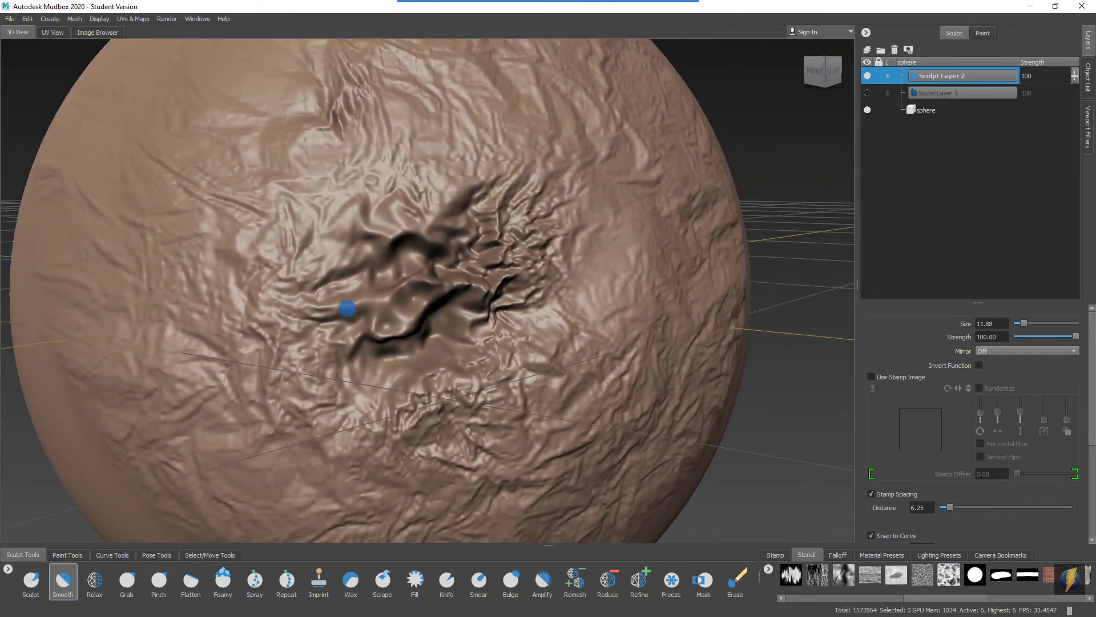
pyautogui.moveTo(436, 239); pyautogui.dragTo(384, 242)
pyautogui.moveTo(431, 279)
pyautogui.mouseDown()
pyautogui.moveTo(429, 294)
pyautogui.moveTo(468, 331)
pyautogui.mouseUp()
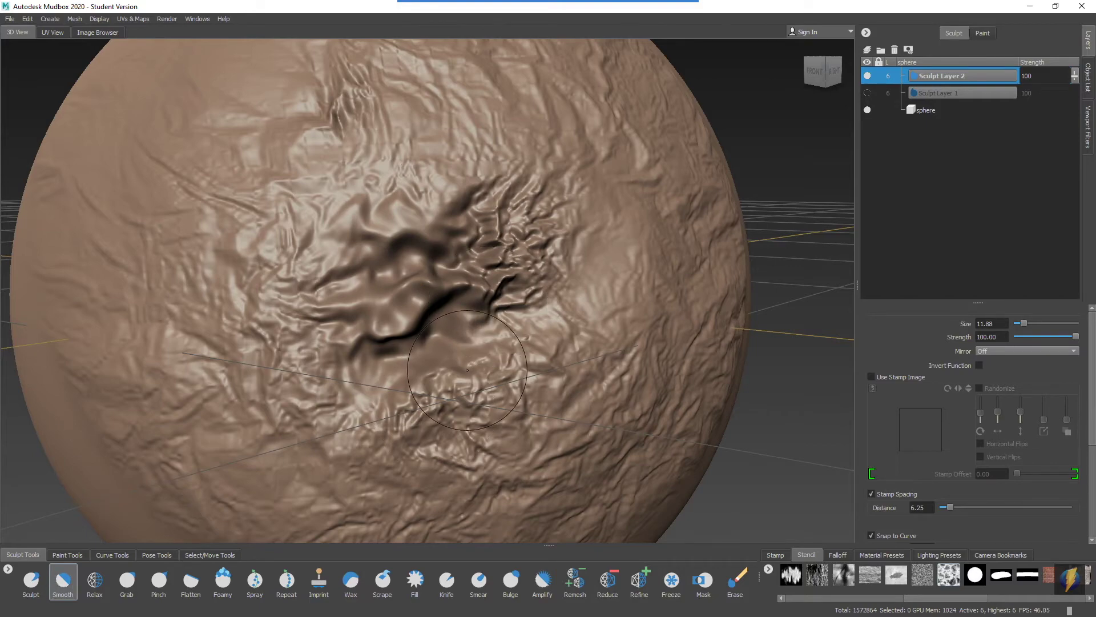
# Step: Even out the fine wrinkles beside the deep folds on the sphere's front with the Relax tool
pyautogui.moveTo(491, 351)
pyautogui.keyDown('alt'); pyautogui.mouseDown()
pyautogui.moveTo(441, 331)
pyautogui.moveTo(375, 336)
pyautogui.moveTo(545, 328)
pyautogui.mouseUp(); pyautogui.keyUp('alt')
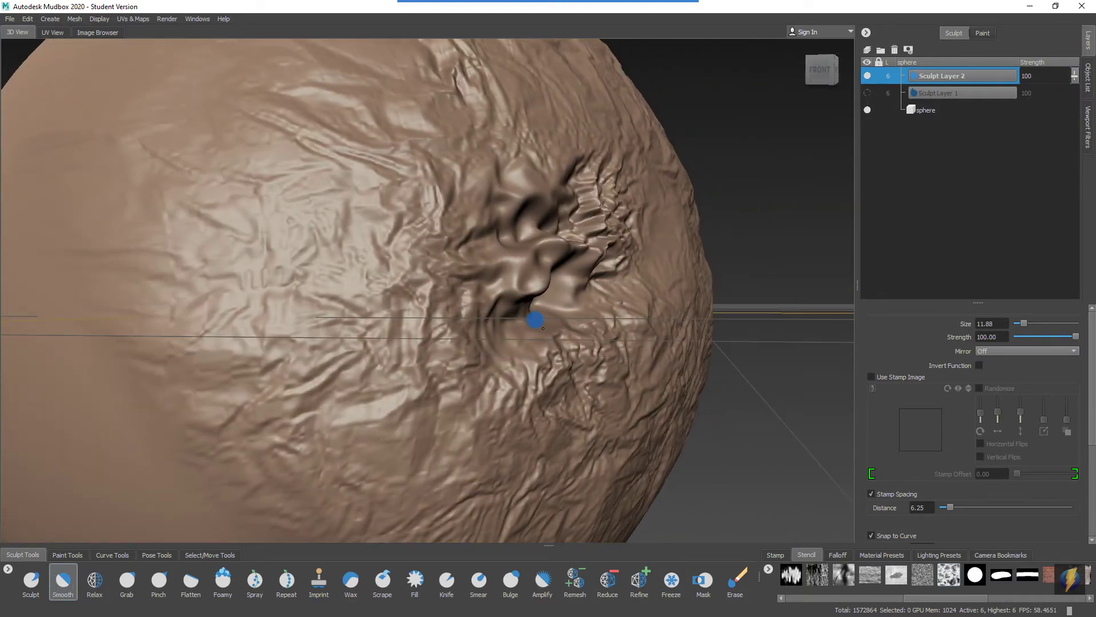
pyautogui.keyDown('alt'); pyautogui.moveTo(318, 347); pyautogui.dragTo(364, 335); pyautogui.keyUp('alt')
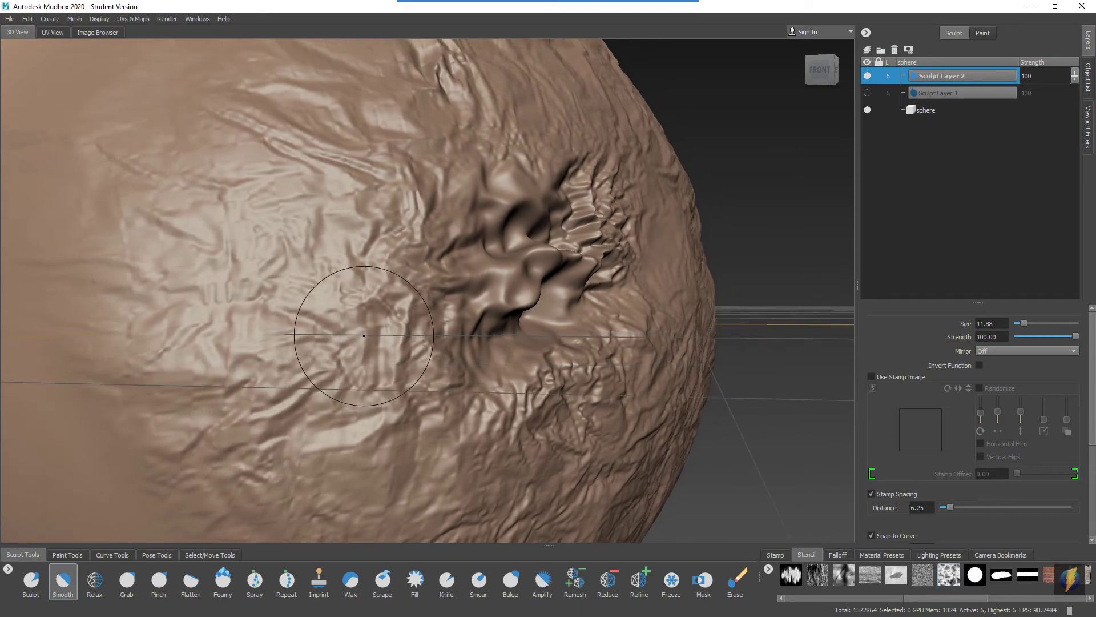
pyautogui.click(589, 21)
pyautogui.moveTo(340, 238); pyautogui.dragTo(105, 541)
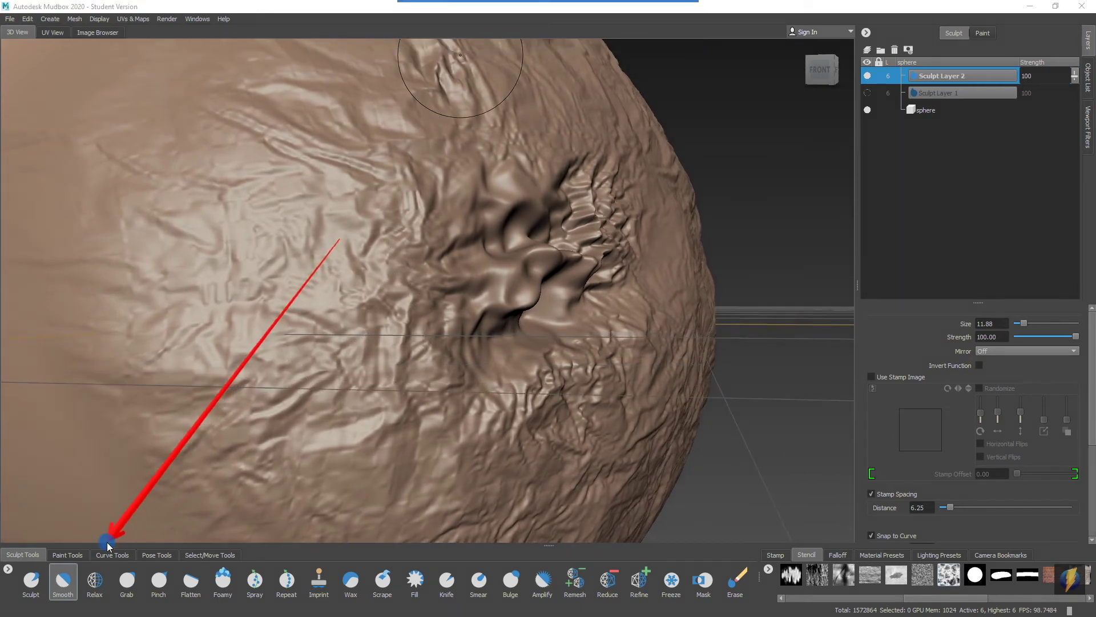
pyautogui.click(95, 580)
pyautogui.moveTo(413, 311)
pyautogui.keyDown('alt'); pyautogui.mouseDown()
pyautogui.moveTo(503, 314)
pyautogui.moveTo(455, 334)
pyautogui.moveTo(479, 284)
pyautogui.mouseUp(); pyautogui.keyUp('alt')
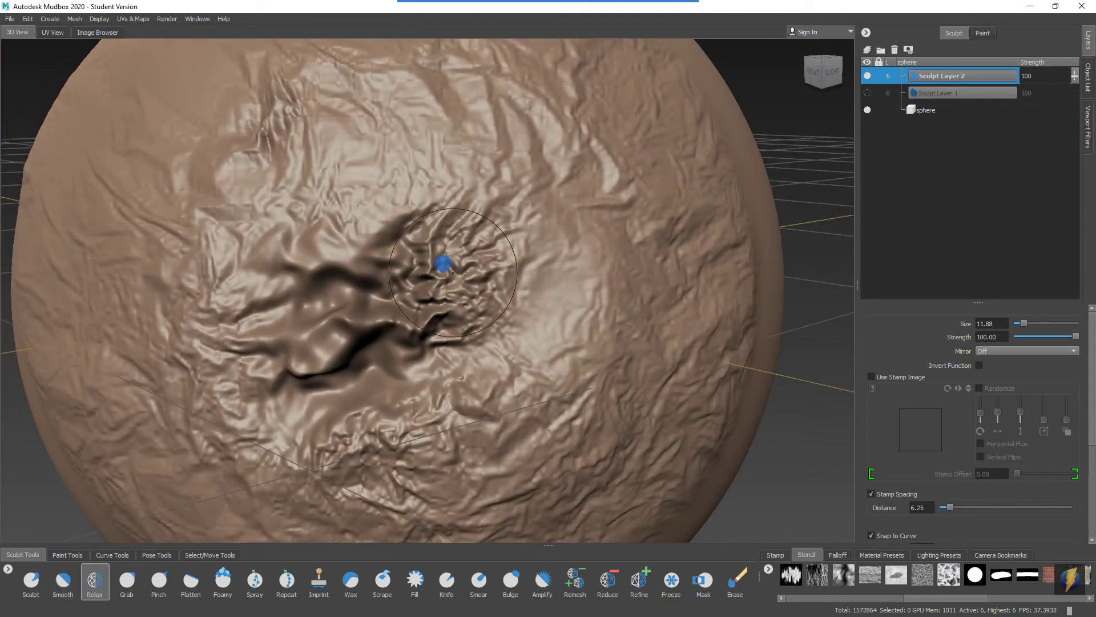
pyautogui.keyDown('alt'); pyautogui.moveTo(430, 357); pyautogui.dragTo(461, 250, button='right'); pyautogui.keyUp('alt')
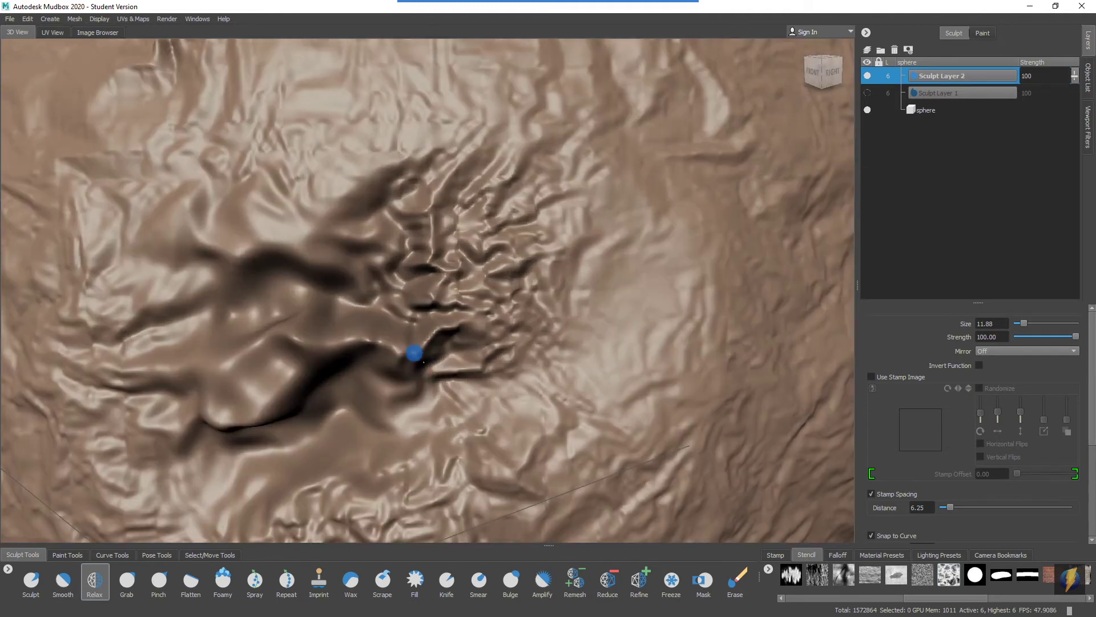
pyautogui.scroll(-3, 456, 303)
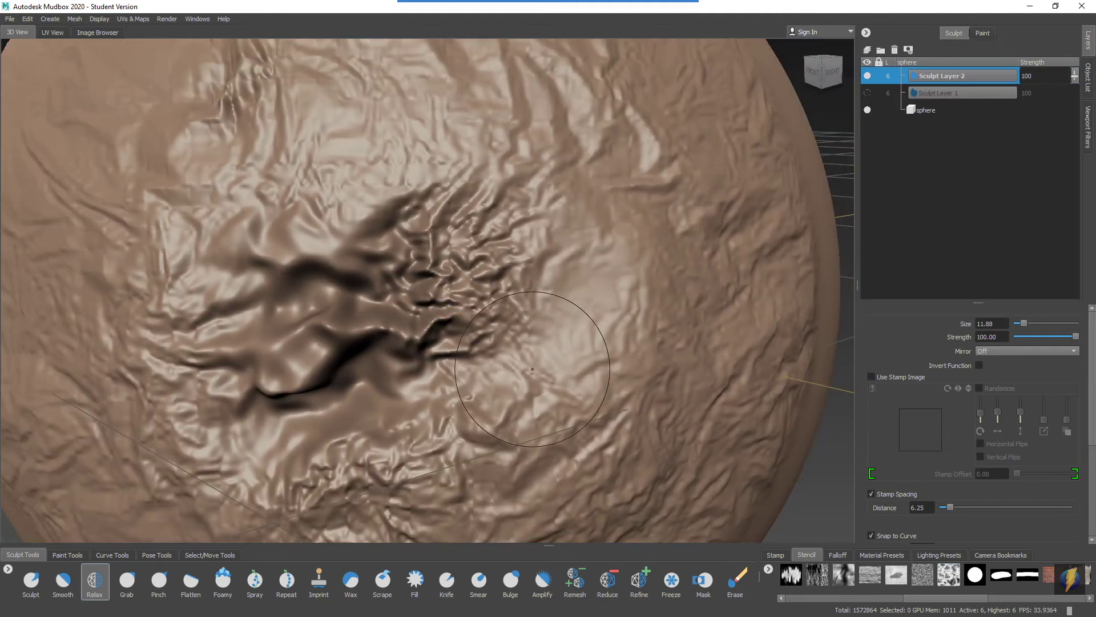
pyautogui.keyDown('alt'); pyautogui.moveTo(345, 330); pyautogui.dragTo(383, 346); pyautogui.keyUp('alt')
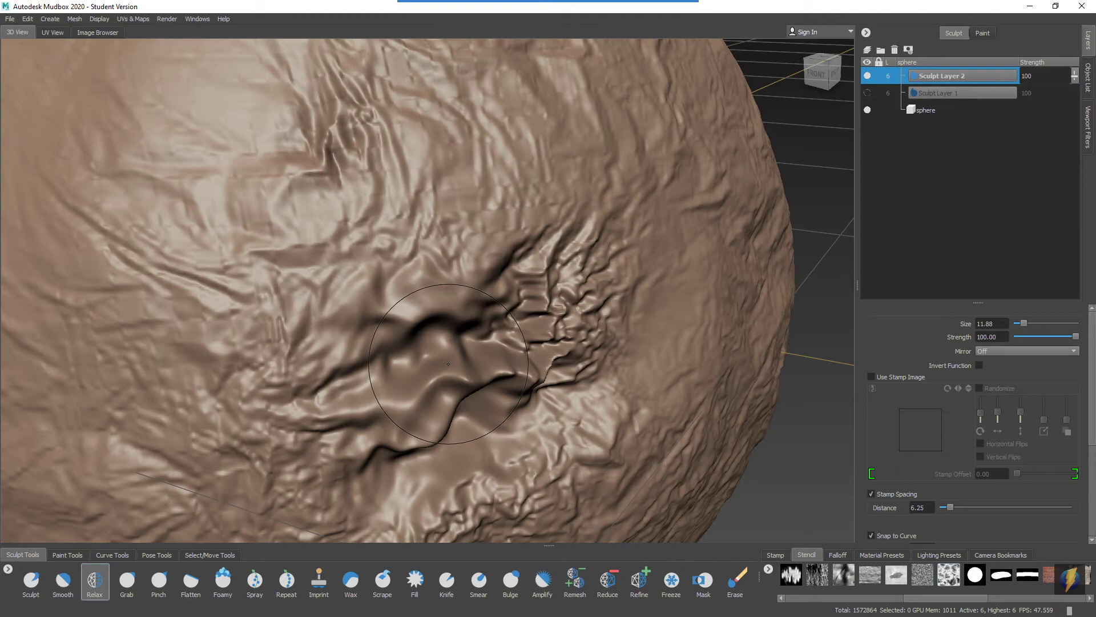
# Step: Cut a winding groove down the smooth side of the sphere with the Knife tool at size 11.88 and strength 15
pyautogui.moveTo(582, 34)
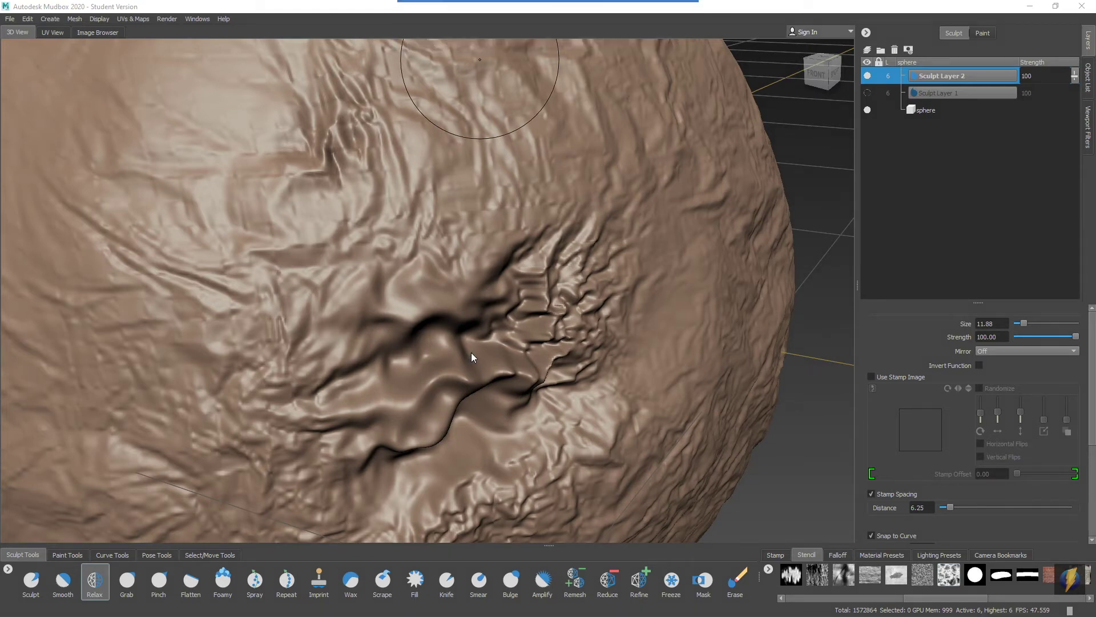
pyautogui.moveTo(567, 219)
pyautogui.mouseDown()
pyautogui.moveTo(160, 552)
pyautogui.moveTo(164, 571)
pyautogui.mouseUp()
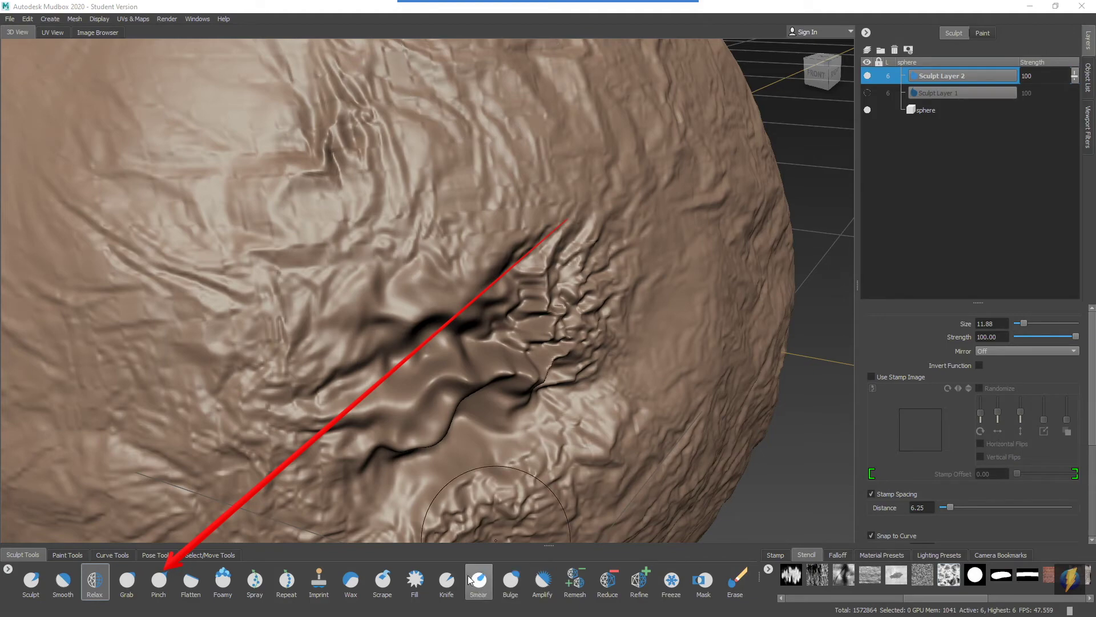
pyautogui.click(447, 579)
pyautogui.keyDown('alt'); pyautogui.moveTo(593, 311); pyautogui.dragTo(318, 281, button='right'); pyautogui.keyUp('alt')
pyautogui.moveTo(318, 282)
pyautogui.keyDown('alt'); pyautogui.mouseDown()
pyautogui.moveTo(497, 276)
pyautogui.moveTo(495, 291)
pyautogui.moveTo(506, 282)
pyautogui.moveTo(435, 245)
pyautogui.mouseUp(); pyautogui.keyUp('alt')
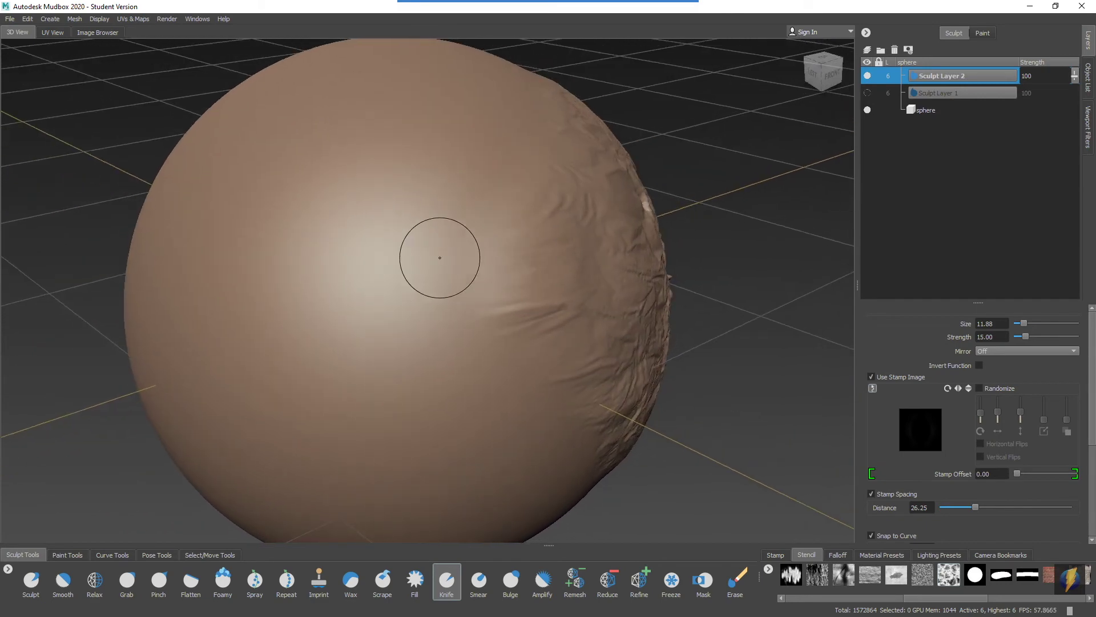
pyautogui.moveTo(430, 207)
pyautogui.mouseDown()
pyautogui.moveTo(393, 370)
pyautogui.moveTo(459, 385)
pyautogui.moveTo(457, 438)
pyautogui.moveTo(479, 494)
pyautogui.mouseUp()
pyautogui.moveTo(473, 392)
pyautogui.keyDown('alt'); pyautogui.mouseDown()
pyautogui.moveTo(431, 377)
pyautogui.moveTo(471, 380)
pyautogui.mouseUp(); pyautogui.keyUp('alt')
pyautogui.keyDown('alt'); pyautogui.moveTo(429, 377); pyautogui.dragTo(502, 381, button='right'); pyautogui.keyUp('alt')
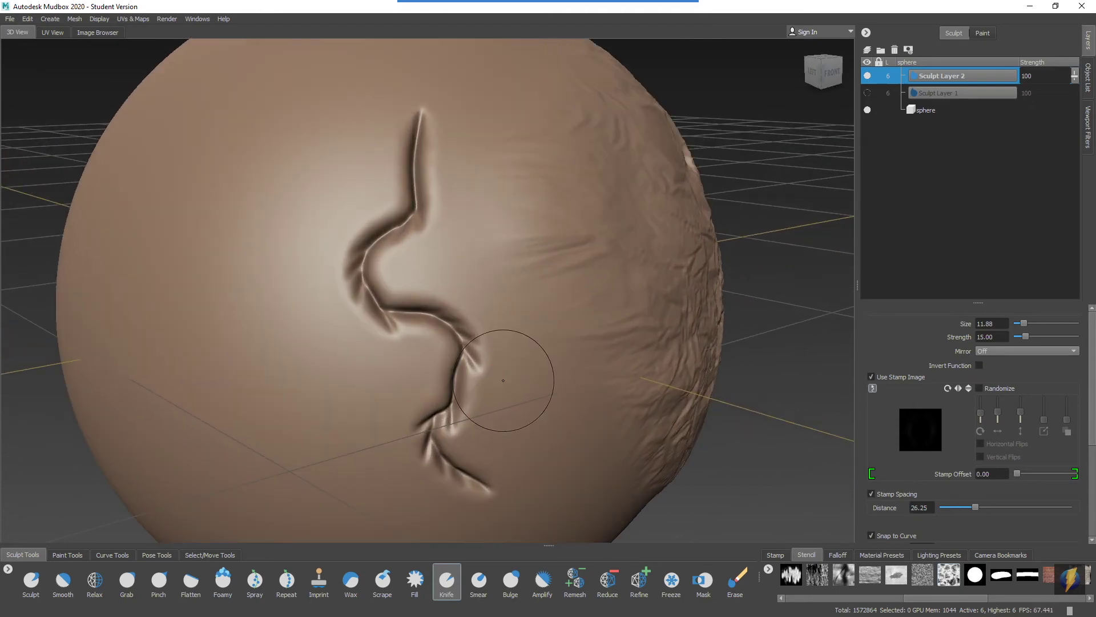
# Step: Display the wireframe and set up the Pinch tool with a brush size of 4.17 for the groove's middle bend
pyautogui.press('w')
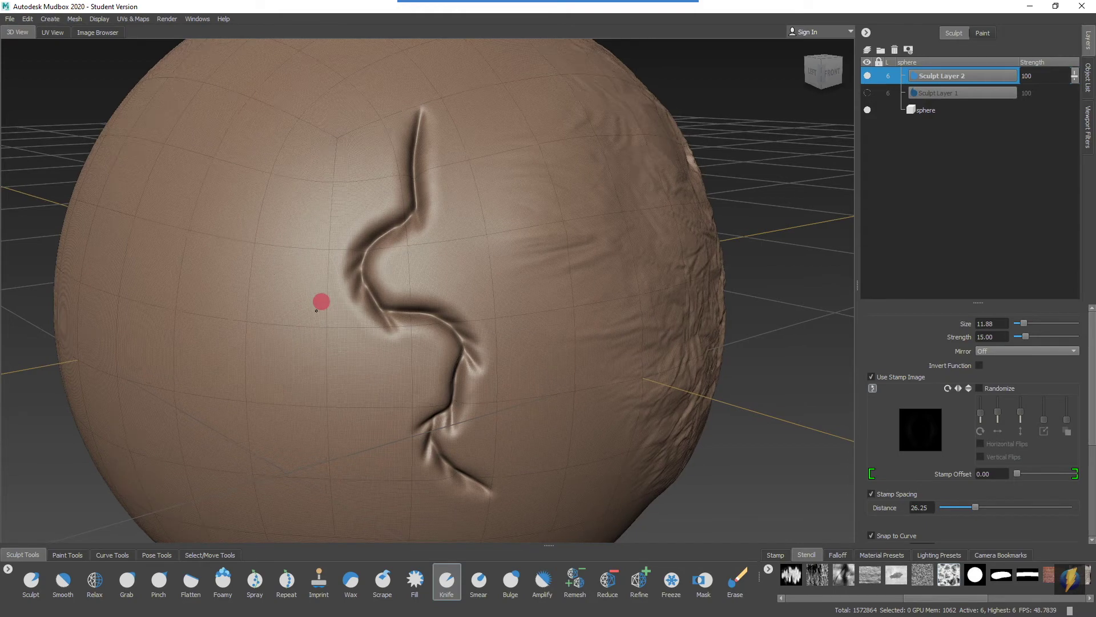
pyautogui.moveTo(318, 301)
pyautogui.keyDown('alt'); pyautogui.mouseDown(button='right')
pyautogui.moveTo(563, 310)
pyautogui.moveTo(563, 324)
pyautogui.mouseUp(button='right'); pyautogui.keyUp('alt')
pyautogui.keyDown('alt'); pyautogui.moveTo(562, 324); pyautogui.dragTo(658, 240, button='middle'); pyautogui.keyUp('alt')
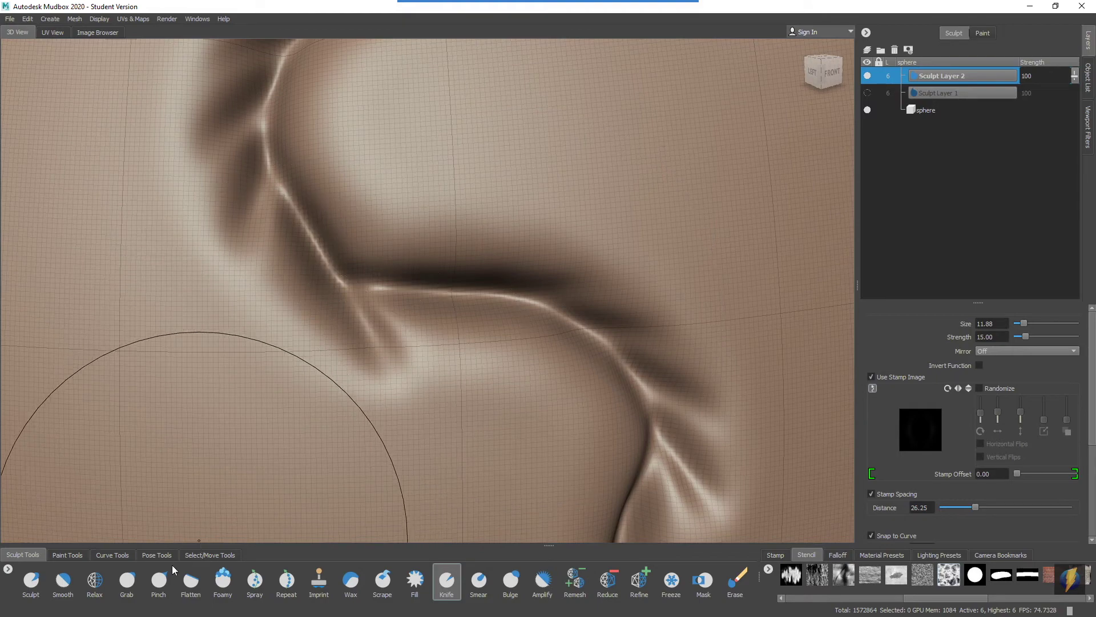
pyautogui.click(160, 580)
pyautogui.keyDown('alt'); pyautogui.moveTo(416, 355); pyautogui.dragTo(421, 323, button='right'); pyautogui.keyUp('alt')
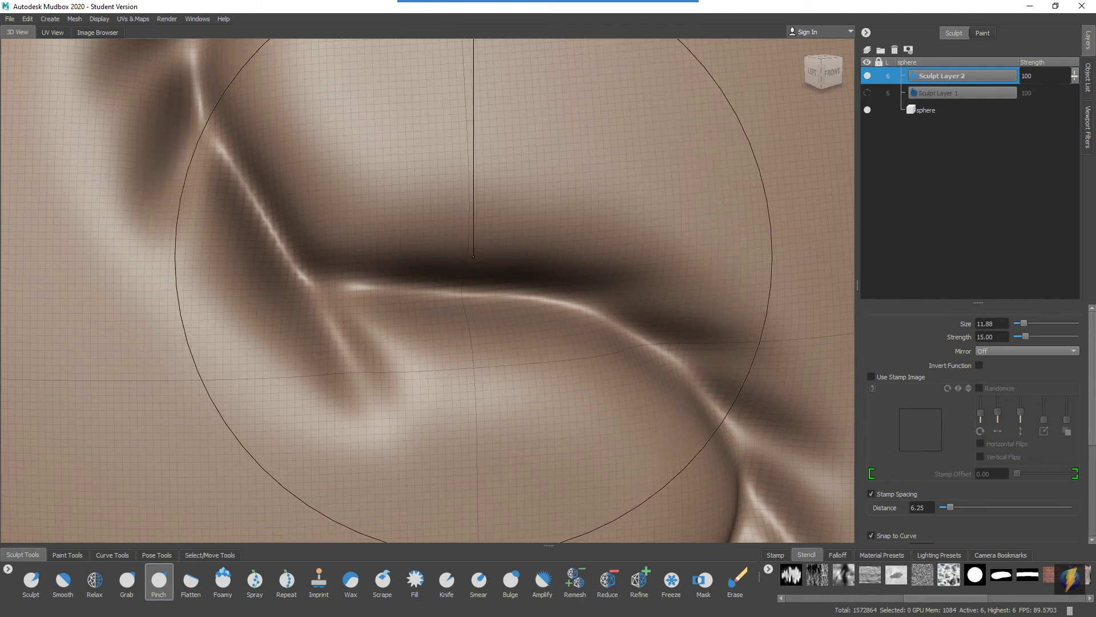
pyautogui.moveTo(492, 270)
pyautogui.mouseDown()
pyautogui.moveTo(306, 267)
pyautogui.moveTo(346, 295)
pyautogui.mouseUp()
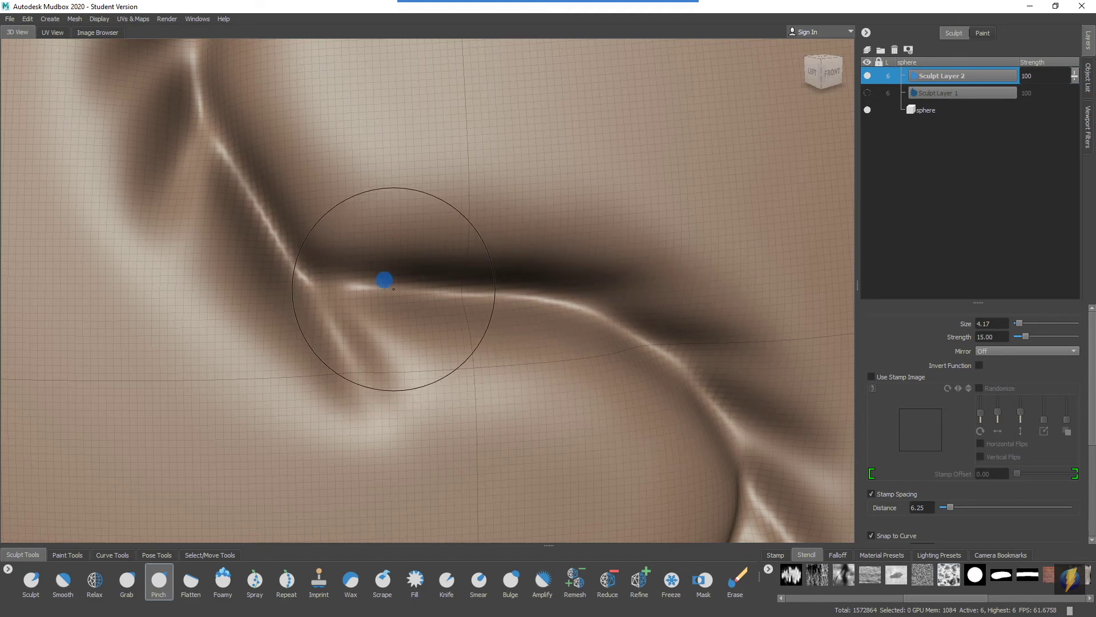
# Step: Pinch along the crease in the groove's middle bend to tighten it, and turn off the wireframe display
pyautogui.moveTo(394, 289)
pyautogui.mouseDown()
pyautogui.moveTo(596, 315)
pyautogui.moveTo(557, 300)
pyautogui.moveTo(639, 345)
pyautogui.mouseUp()
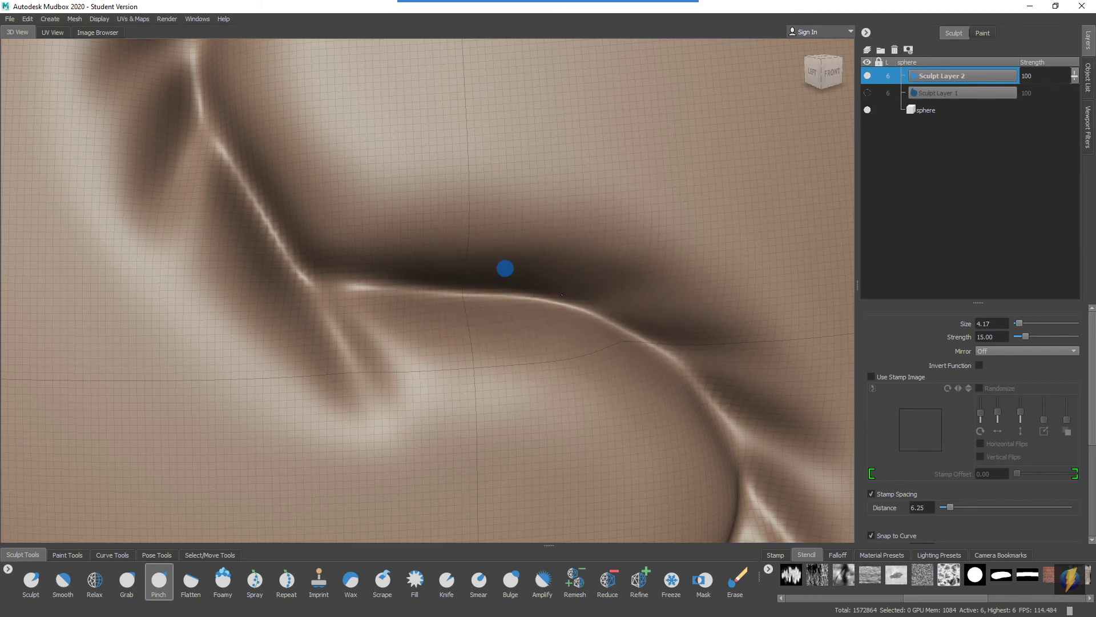
pyautogui.moveTo(561, 294); pyautogui.dragTo(417, 291)
pyautogui.moveTo(414, 292); pyautogui.dragTo(351, 289)
pyautogui.moveTo(508, 303)
pyautogui.mouseDown()
pyautogui.moveTo(624, 318)
pyautogui.moveTo(651, 334)
pyautogui.mouseUp()
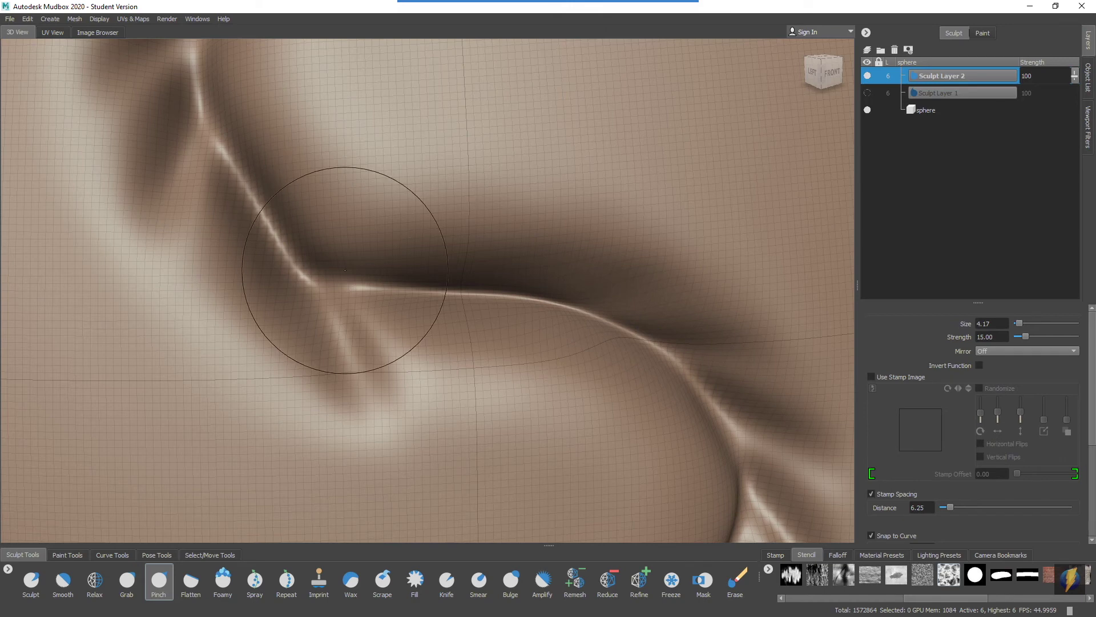
pyautogui.moveTo(254, 197); pyautogui.dragTo(312, 272)
pyautogui.moveTo(312, 272); pyautogui.dragTo(559, 309)
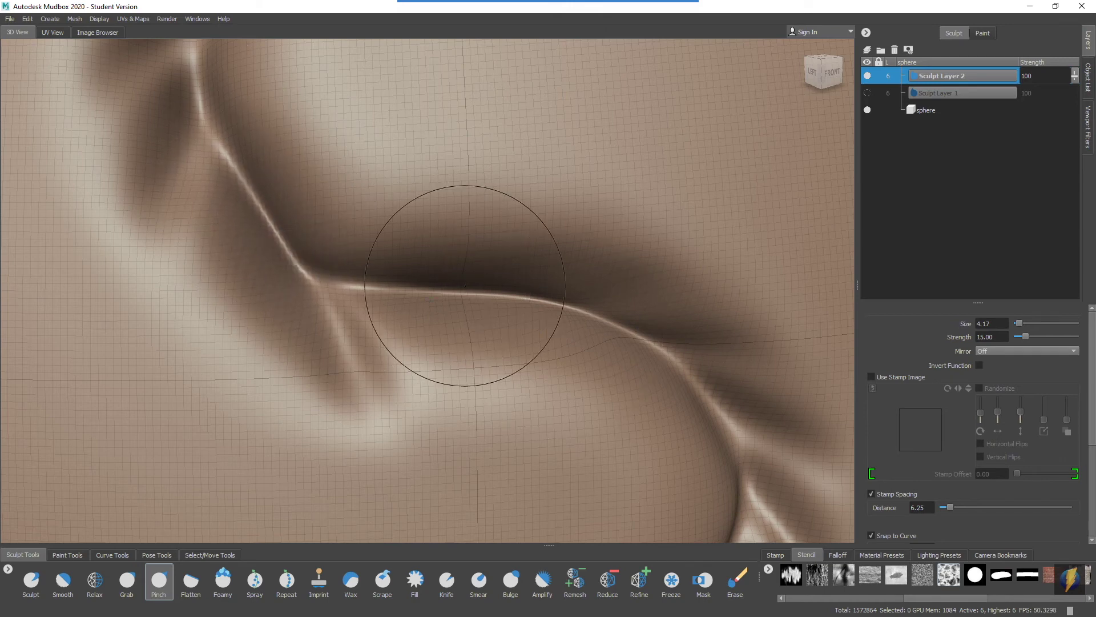
pyautogui.moveTo(422, 289); pyautogui.dragTo(623, 326)
pyautogui.moveTo(349, 283); pyautogui.dragTo(559, 304)
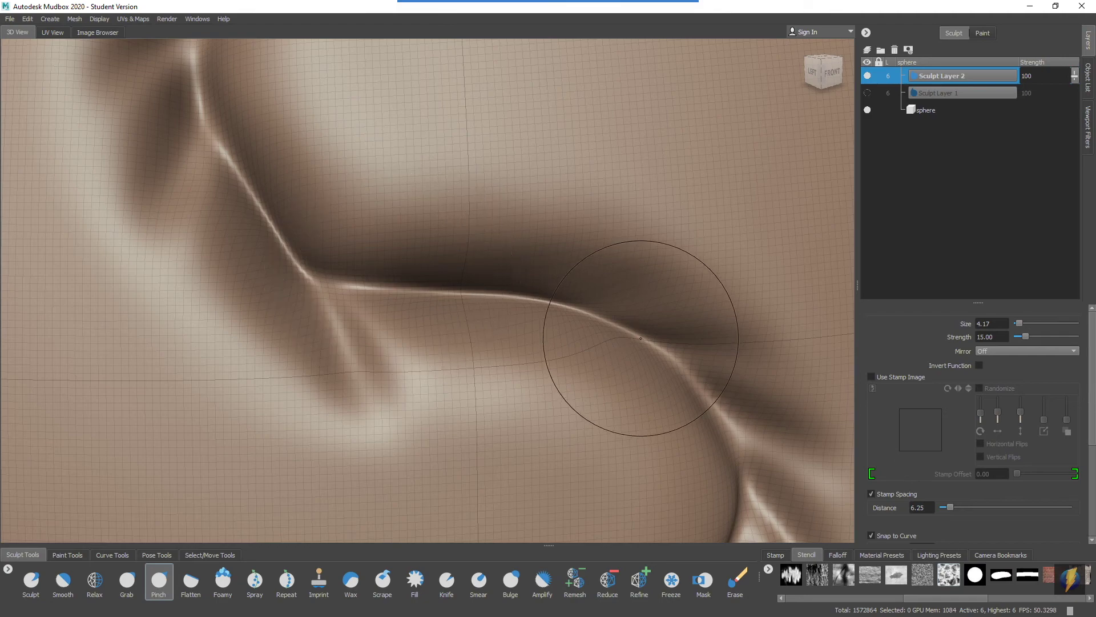
pyautogui.moveTo(646, 362)
pyautogui.keyDown('alt'); pyautogui.mouseDown(button='right')
pyautogui.moveTo(548, 310)
pyautogui.moveTo(289, 281)
pyautogui.moveTo(502, 289)
pyautogui.mouseUp(button='right'); pyautogui.keyUp('alt')
pyautogui.keyDown('alt'); pyautogui.moveTo(502, 289); pyautogui.dragTo(410, 321); pyautogui.keyUp('alt')
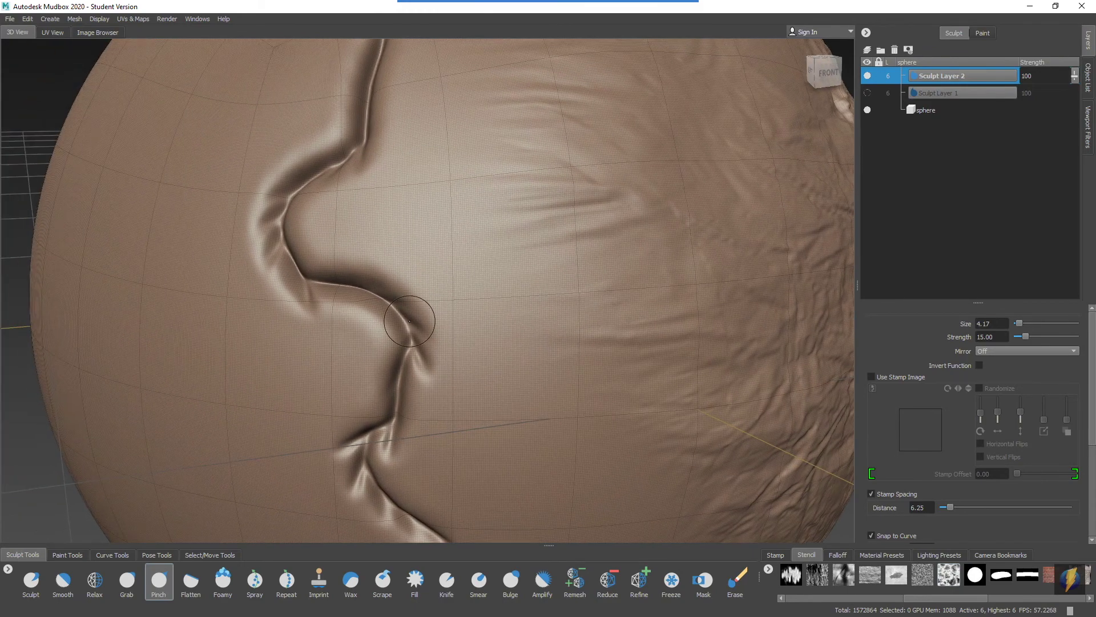
pyautogui.moveTo(575, 328)
pyautogui.keyDown('alt'); pyautogui.mouseDown()
pyautogui.moveTo(514, 311)
pyautogui.moveTo(571, 318)
pyautogui.mouseUp(); pyautogui.keyUp('alt')
pyautogui.press('w')
# Step: Choose the Sculpt tool and place the white-veined cloudy stencil over the untouched left side of the sphere
pyautogui.keyDown('alt'); pyautogui.moveTo(377, 268); pyautogui.dragTo(449, 263); pyautogui.keyUp('alt')
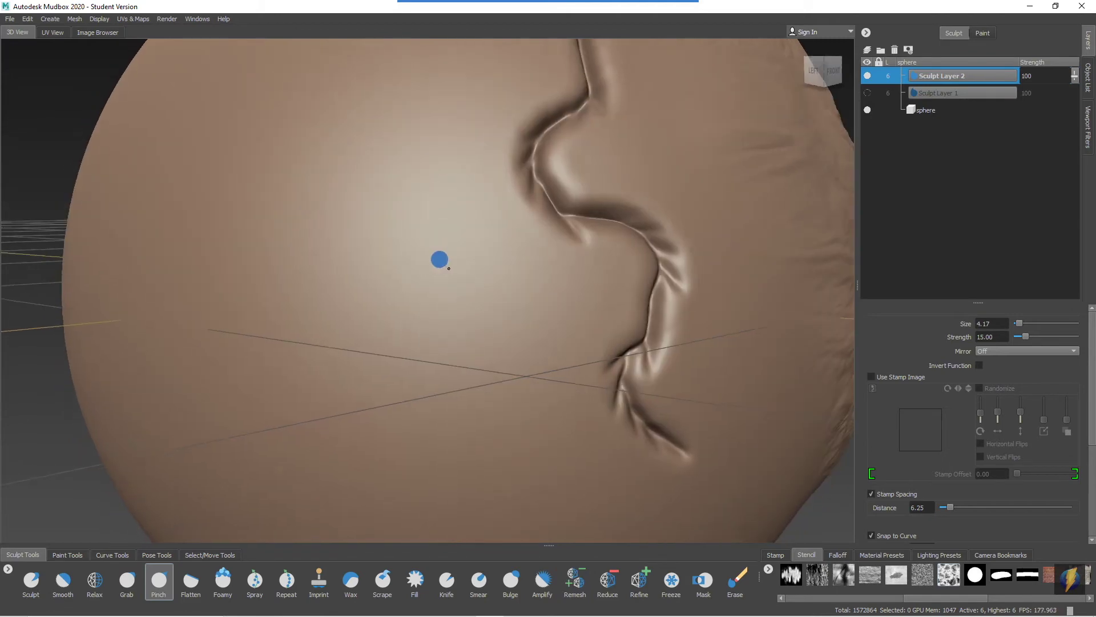
pyautogui.keyDown('alt'); pyautogui.moveTo(451, 264); pyautogui.dragTo(376, 254, button='right'); pyautogui.keyUp('alt')
pyautogui.keyDown('alt'); pyautogui.moveTo(388, 254); pyautogui.dragTo(541, 256); pyautogui.keyUp('alt')
pyautogui.keyDown('alt'); pyautogui.moveTo(542, 256); pyautogui.dragTo(509, 275, button='right'); pyautogui.keyUp('alt')
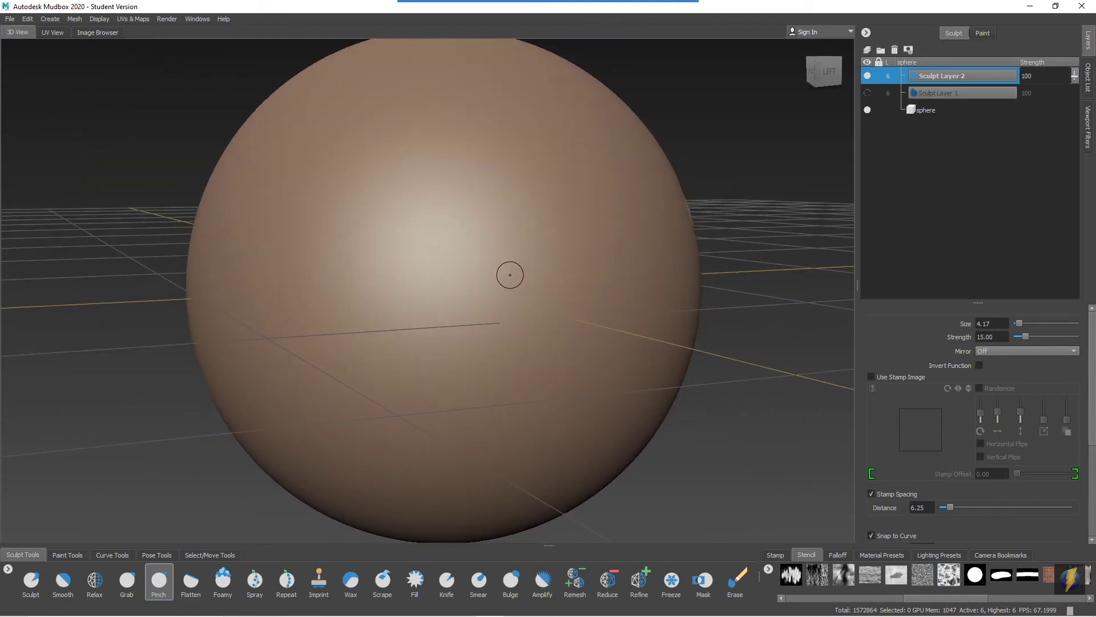
pyautogui.moveTo(539, 2)
pyautogui.click(590, 25)
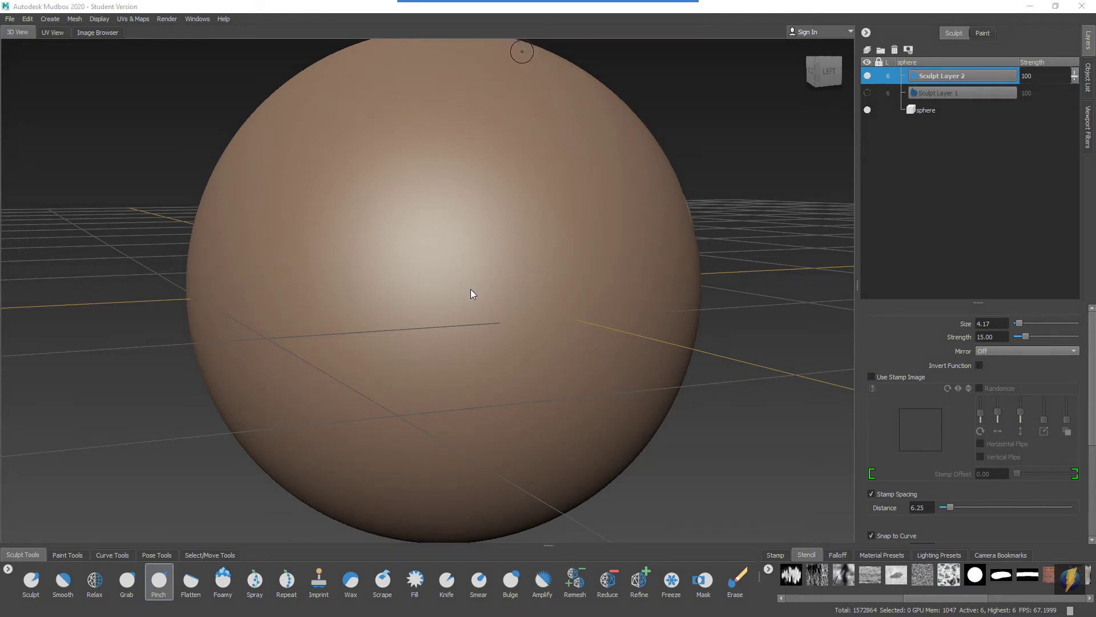
pyautogui.moveTo(466, 287)
pyautogui.mouseDown()
pyautogui.moveTo(207, 547)
pyautogui.moveTo(199, 568)
pyautogui.moveTo(228, 522)
pyautogui.moveTo(313, 457)
pyautogui.moveTo(383, 551)
pyautogui.moveTo(382, 570)
pyautogui.moveTo(420, 487)
pyautogui.moveTo(417, 576)
pyautogui.moveTo(417, 506)
pyautogui.moveTo(171, 316)
pyautogui.moveTo(67, 345)
pyautogui.moveTo(60, 510)
pyautogui.mouseUp()
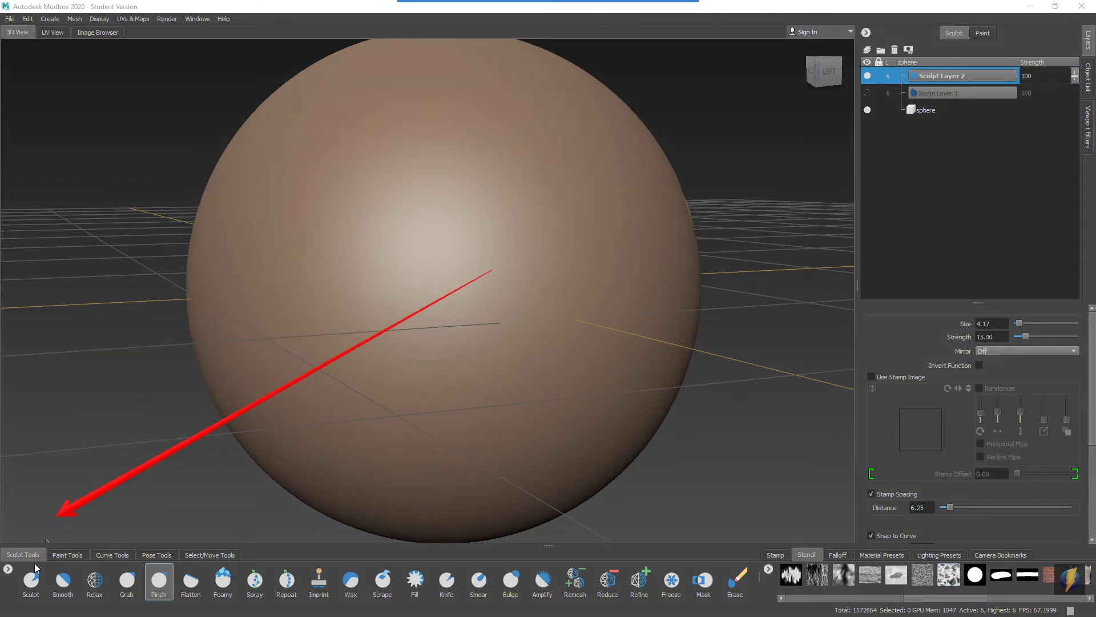
pyautogui.click(31, 579)
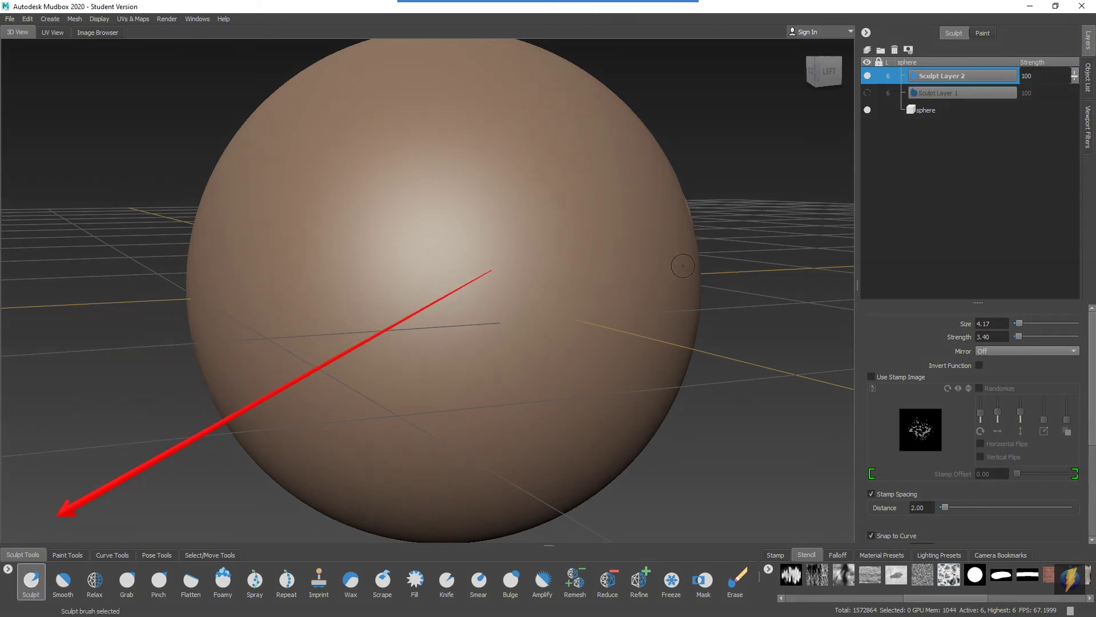
pyautogui.click(949, 574)
pyautogui.keyDown('alt'); pyautogui.moveTo(509, 241); pyautogui.dragTo(530, 233); pyautogui.keyUp('alt')
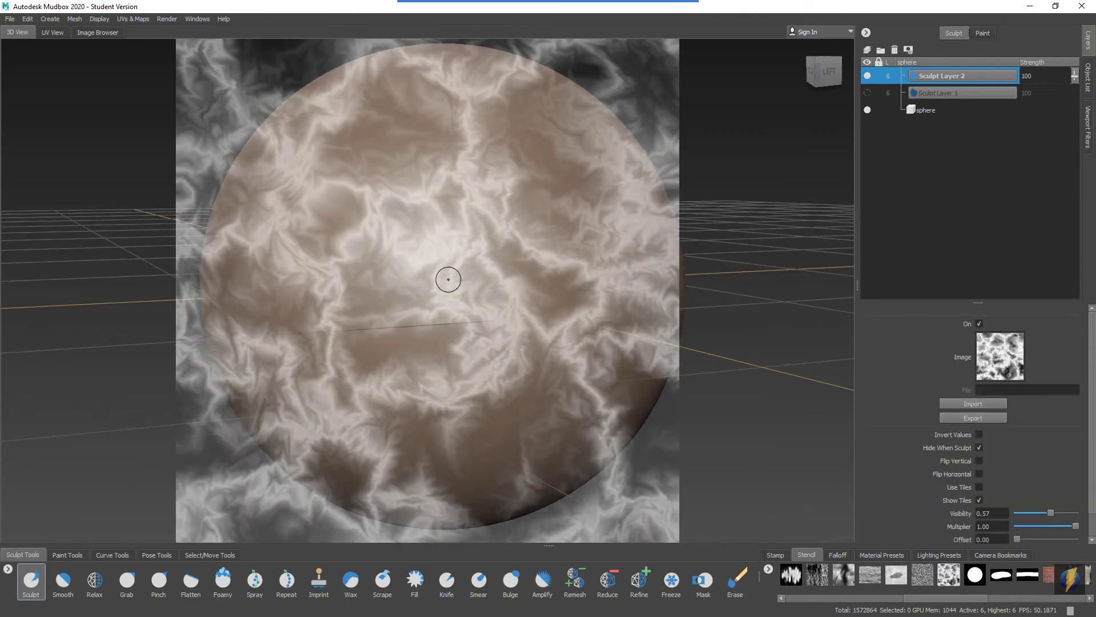
# Step: Enlarge the brush, sculpt a large rough patch through the stencil on the sphere's left side, and hide the stencil
pyautogui.moveTo(438, 280); pyautogui.dragTo(470, 269)
pyautogui.moveTo(468, 176)
pyautogui.mouseDown()
pyautogui.moveTo(366, 198)
pyautogui.moveTo(473, 209)
pyautogui.moveTo(368, 263)
pyautogui.moveTo(451, 327)
pyautogui.moveTo(368, 326)
pyautogui.moveTo(393, 380)
pyautogui.moveTo(546, 314)
pyautogui.moveTo(484, 274)
pyautogui.moveTo(497, 220)
pyautogui.moveTo(445, 151)
pyautogui.moveTo(357, 176)
pyautogui.moveTo(316, 231)
pyautogui.moveTo(310, 364)
pyautogui.moveTo(396, 381)
pyautogui.moveTo(418, 407)
pyautogui.moveTo(563, 347)
pyautogui.moveTo(573, 261)
pyautogui.moveTo(510, 145)
pyautogui.moveTo(375, 142)
pyautogui.moveTo(294, 208)
pyautogui.moveTo(458, 184)
pyautogui.moveTo(458, 260)
pyautogui.mouseUp()
pyautogui.moveTo(394, 314); pyautogui.dragTo(397, 311)
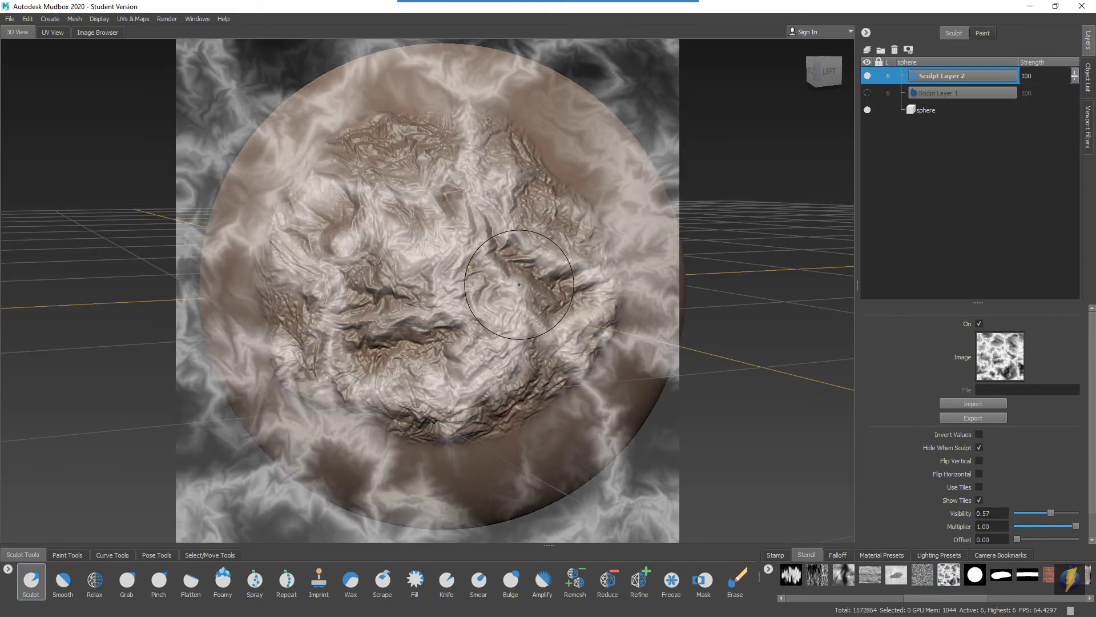
pyautogui.press('q')
pyautogui.moveTo(526, 251)
pyautogui.keyDown('alt'); pyautogui.mouseDown()
pyautogui.moveTo(497, 305)
pyautogui.moveTo(577, 298)
pyautogui.moveTo(330, 292)
pyautogui.moveTo(426, 292)
pyautogui.moveTo(415, 300)
pyautogui.mouseUp(); pyautogui.keyUp('alt')
pyautogui.keyDown('alt'); pyautogui.moveTo(415, 300); pyautogui.dragTo(479, 297, button='right'); pyautogui.keyUp('alt')
pyautogui.keyDown('alt'); pyautogui.moveTo(443, 261); pyautogui.dragTo(456, 293); pyautogui.keyUp('alt')
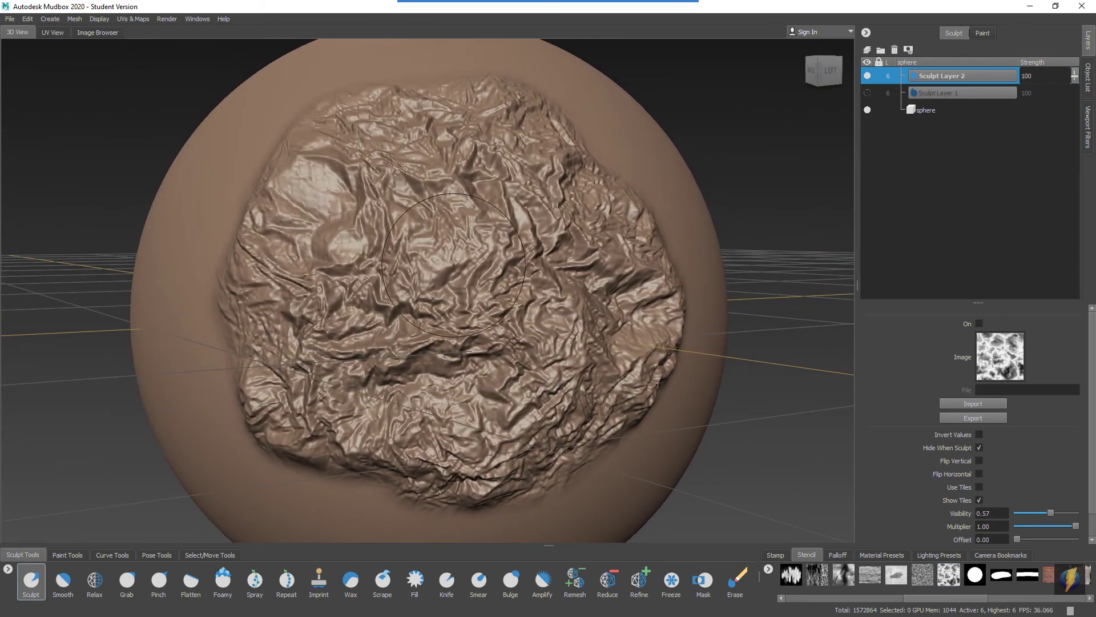
# Step: Flatten the high ridges in the upper middle of the rough patch with the Scrape tool
pyautogui.moveTo(509, 1)
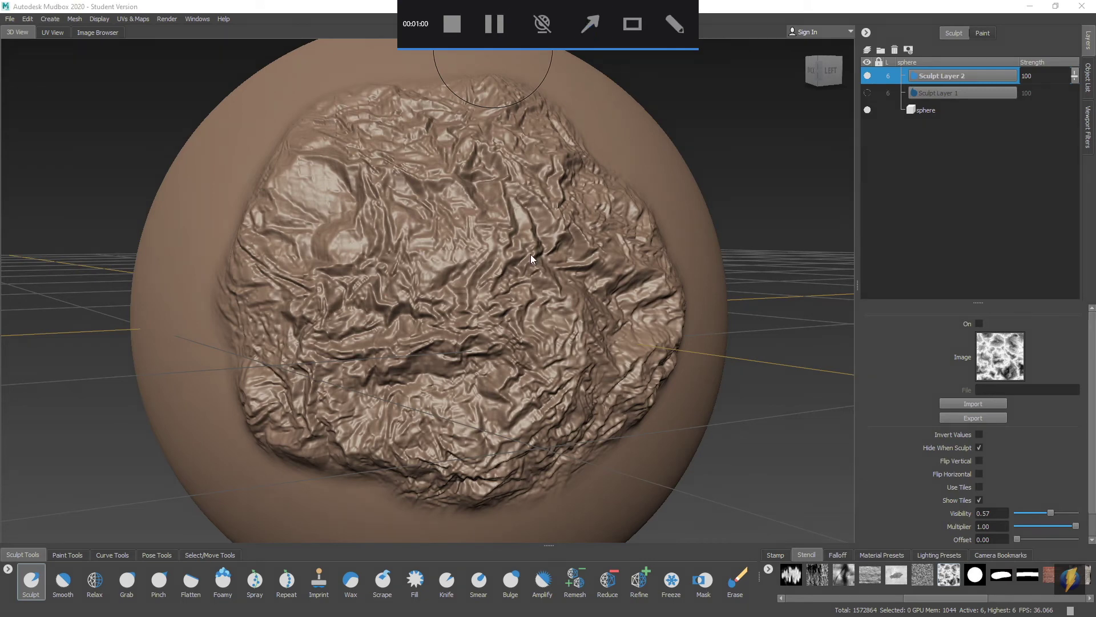
pyautogui.moveTo(564, 221); pyautogui.dragTo(387, 566)
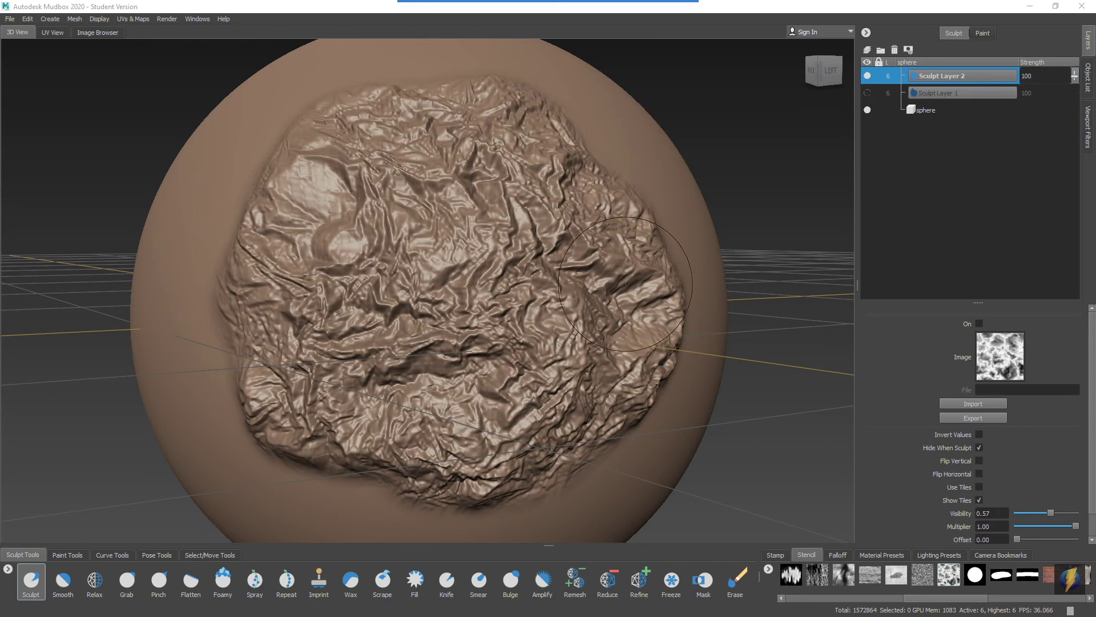
pyautogui.click(389, 594)
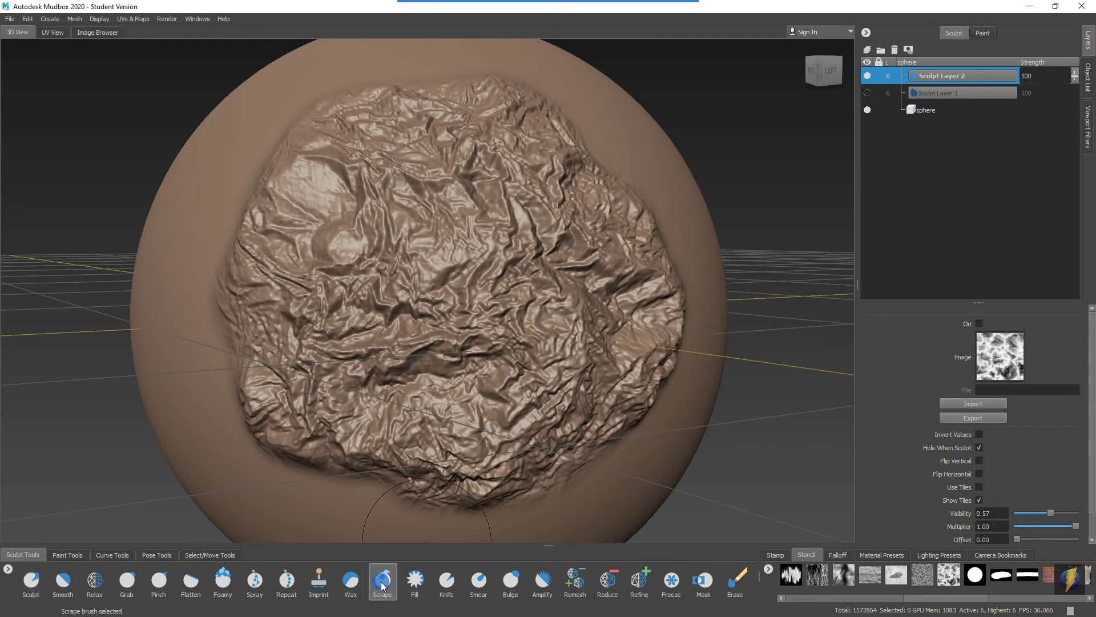
pyautogui.moveTo(420, 365)
pyautogui.keyDown('alt'); pyautogui.mouseDown()
pyautogui.moveTo(419, 331)
pyautogui.moveTo(419, 346)
pyautogui.mouseUp(); pyautogui.keyUp('alt')
pyautogui.moveTo(418, 346)
pyautogui.keyDown('alt'); pyautogui.mouseDown(button='right')
pyautogui.moveTo(408, 331)
pyautogui.moveTo(487, 325)
pyautogui.mouseUp(button='right'); pyautogui.keyUp('alt')
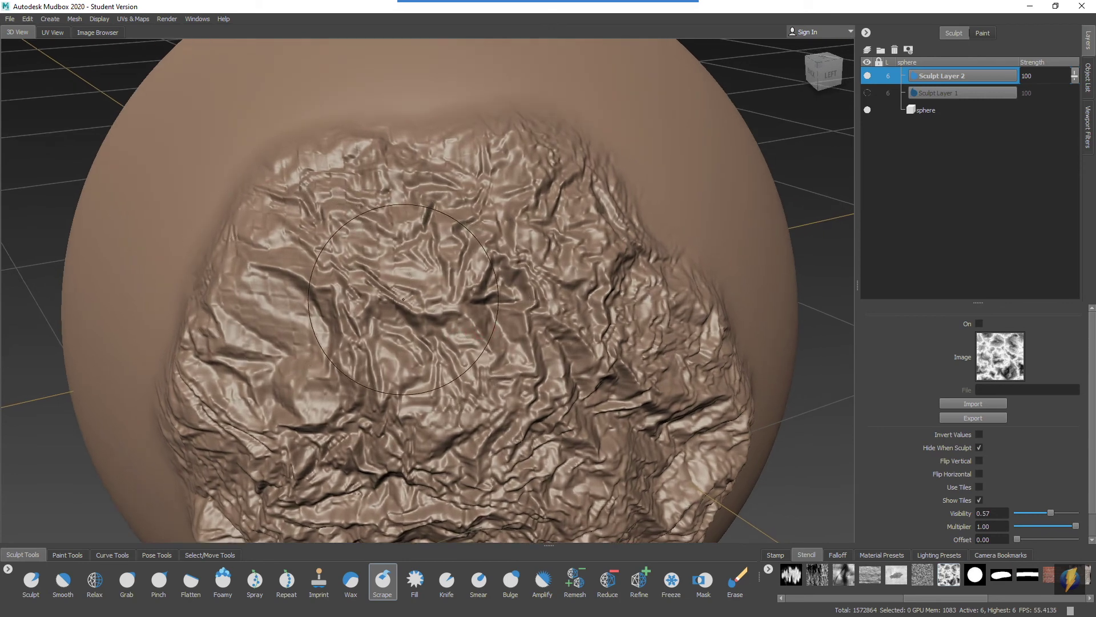
pyautogui.moveTo(421, 311)
pyautogui.mouseDown()
pyautogui.moveTo(395, 306)
pyautogui.moveTo(398, 285)
pyautogui.moveTo(350, 276)
pyautogui.mouseUp()
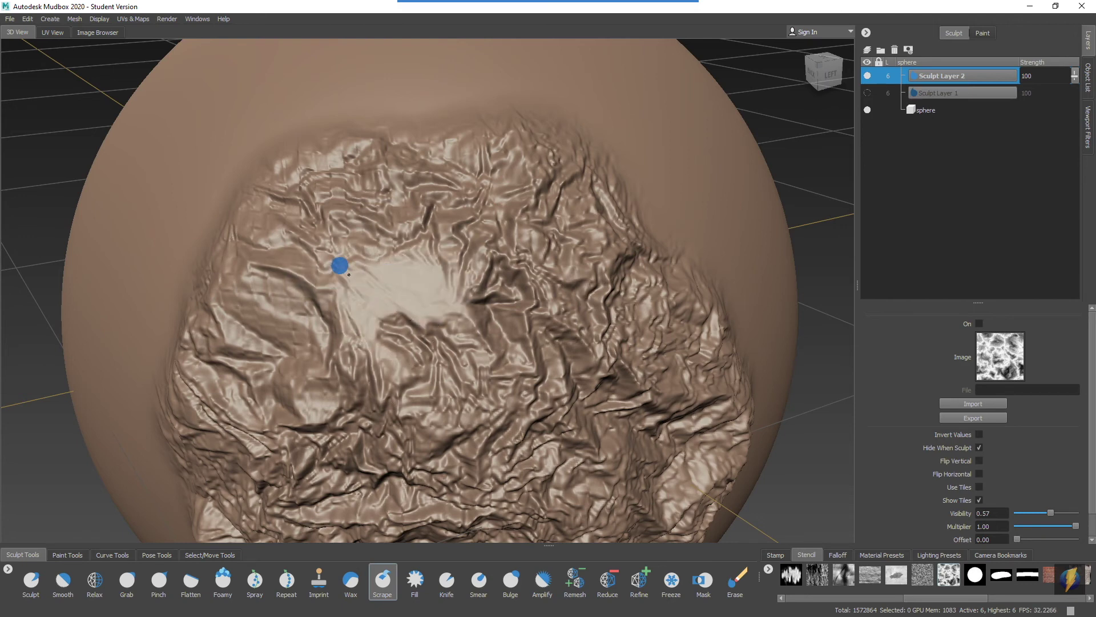
pyautogui.moveTo(406, 184); pyautogui.dragTo(369, 191)
pyautogui.moveTo(510, 208)
pyautogui.mouseDown()
pyautogui.moveTo(494, 244)
pyautogui.moveTo(549, 245)
pyautogui.moveTo(462, 246)
pyautogui.mouseUp()
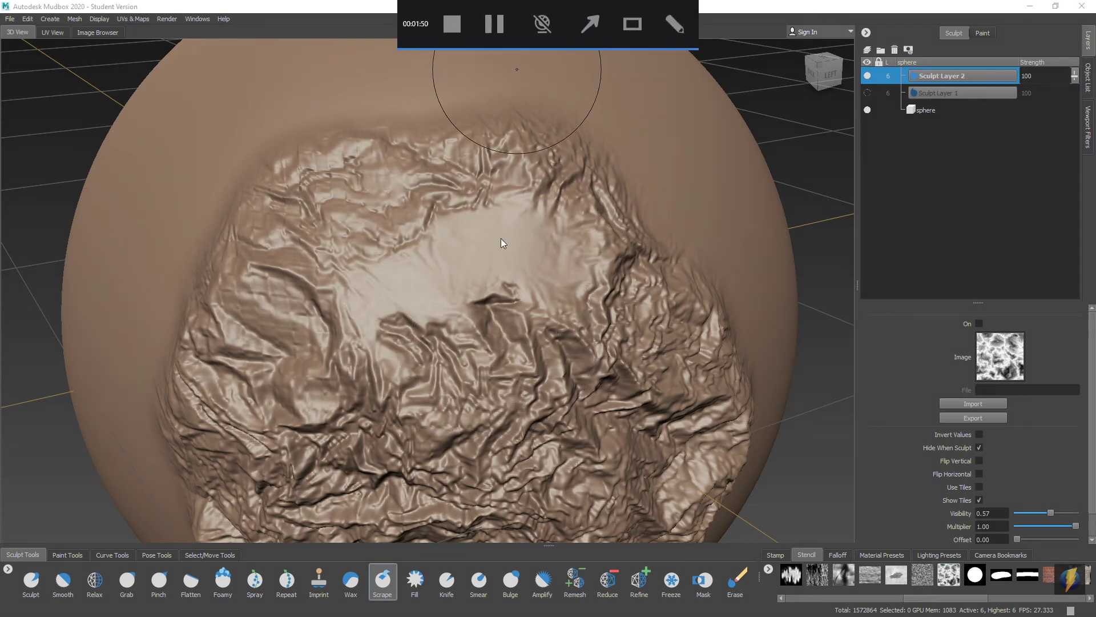
pyautogui.moveTo(632, 212)
pyautogui.mouseDown()
pyautogui.moveTo(489, 421)
pyautogui.moveTo(420, 566)
pyautogui.mouseUp()
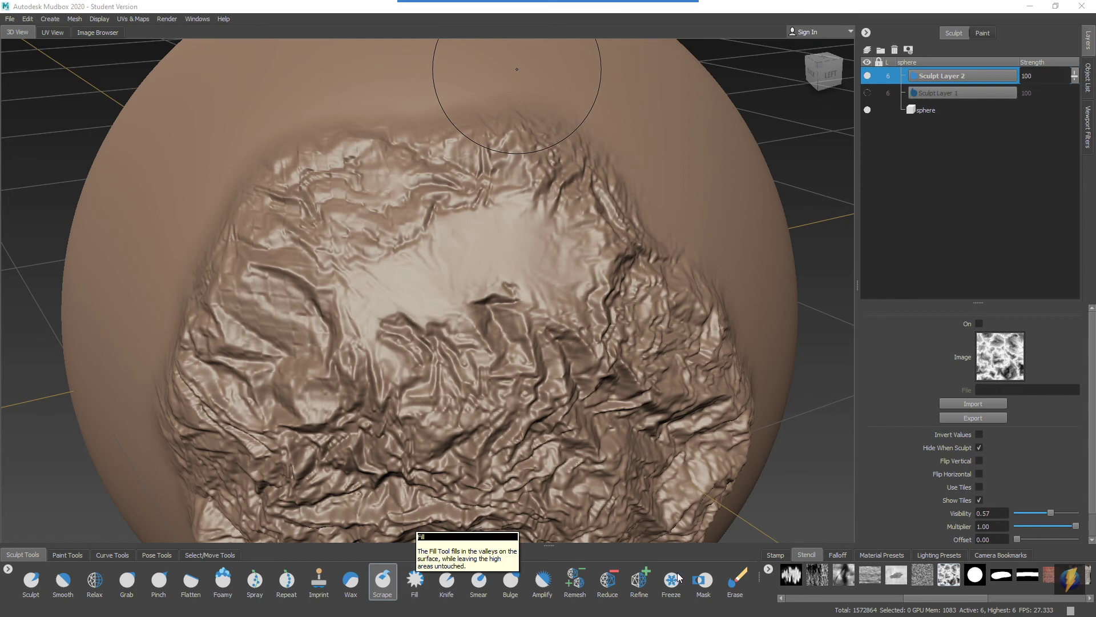
# Step: Fill the valleys on both sides of the horizontal ridge in the lower middle of the rough patch with the Fill tool
pyautogui.click(415, 579)
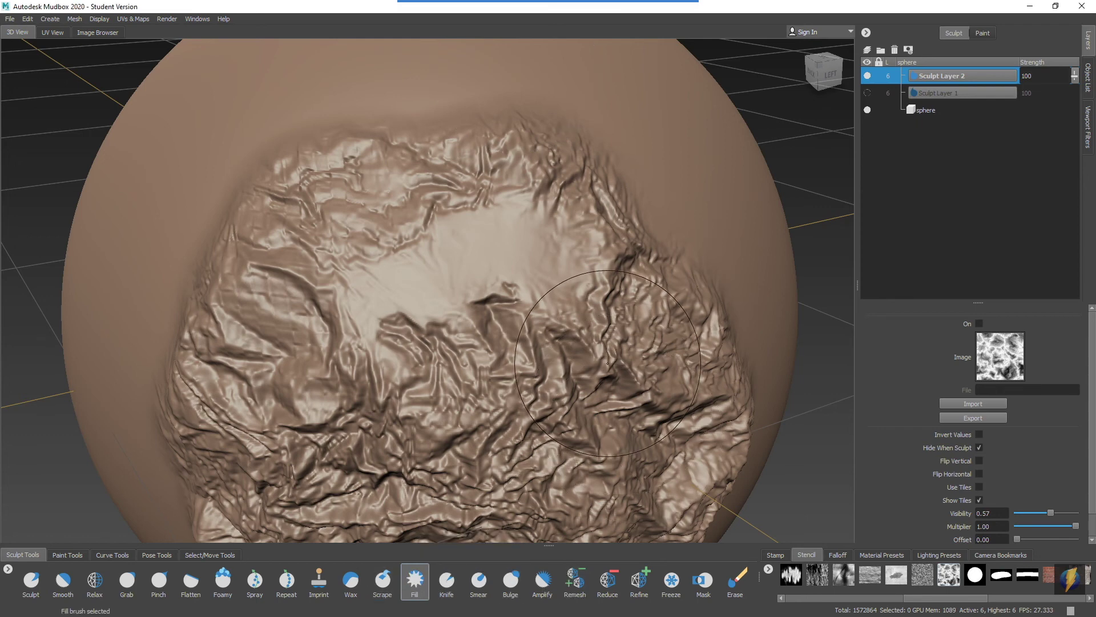
pyautogui.moveTo(608, 363)
pyautogui.keyDown('alt'); pyautogui.mouseDown()
pyautogui.moveTo(582, 306)
pyautogui.moveTo(602, 289)
pyautogui.moveTo(571, 259)
pyautogui.mouseUp(); pyautogui.keyUp('alt')
pyautogui.keyDown('alt'); pyautogui.moveTo(570, 260); pyautogui.dragTo(549, 318, button='middle'); pyautogui.keyUp('alt')
pyautogui.keyDown('alt'); pyautogui.moveTo(550, 285); pyautogui.dragTo(599, 273, button='right'); pyautogui.keyUp('alt')
pyautogui.keyDown('alt'); pyautogui.moveTo(562, 235); pyautogui.dragTo(547, 258, button='middle'); pyautogui.keyUp('alt')
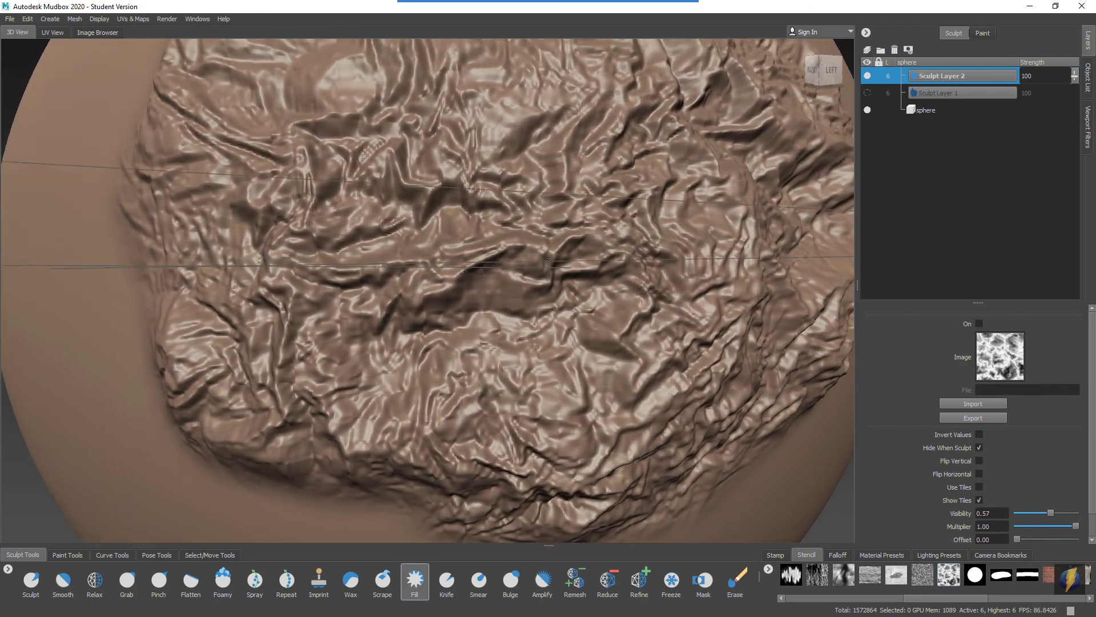
pyautogui.moveTo(547, 258)
pyautogui.keyDown('alt'); pyautogui.mouseDown()
pyautogui.moveTo(423, 251)
pyautogui.moveTo(366, 271)
pyautogui.moveTo(329, 306)
pyautogui.moveTo(494, 288)
pyautogui.moveTo(519, 328)
pyautogui.moveTo(525, 373)
pyautogui.moveTo(679, 327)
pyautogui.moveTo(427, 409)
pyautogui.moveTo(383, 364)
pyautogui.moveTo(252, 367)
pyautogui.moveTo(531, 346)
pyautogui.moveTo(483, 342)
pyautogui.mouseUp(); pyautogui.keyUp('alt')
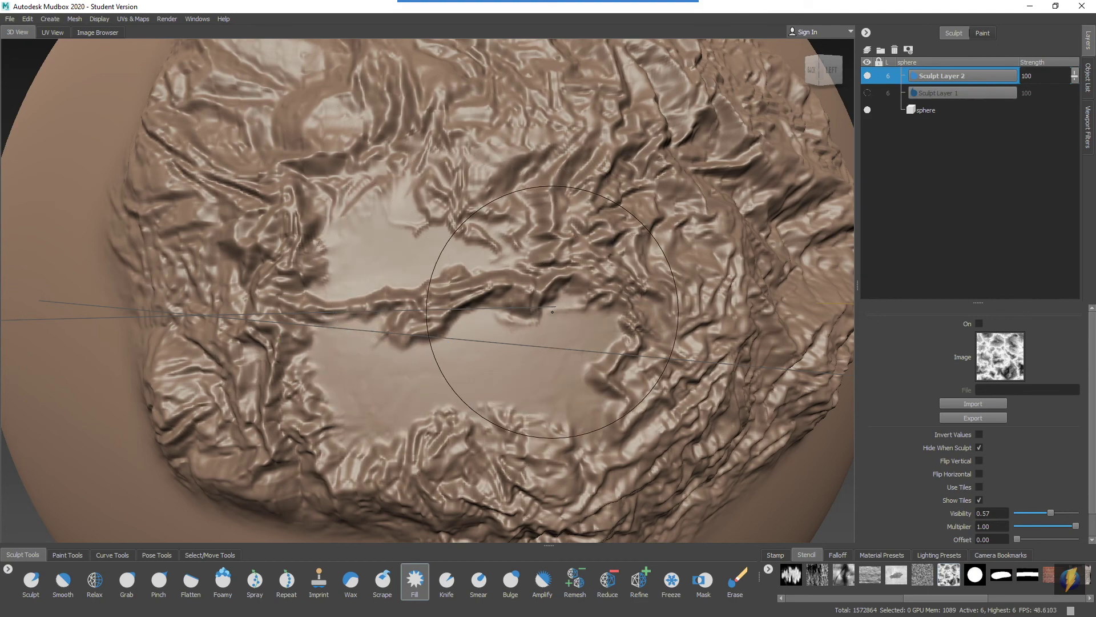
# Step: Flatten both the ridges and valleys in the right-hand middle area of the rough patch with the Flatten tool
pyautogui.keyDown('alt'); pyautogui.moveTo(585, 219); pyautogui.dragTo(553, 247, button='right'); pyautogui.keyUp('alt')
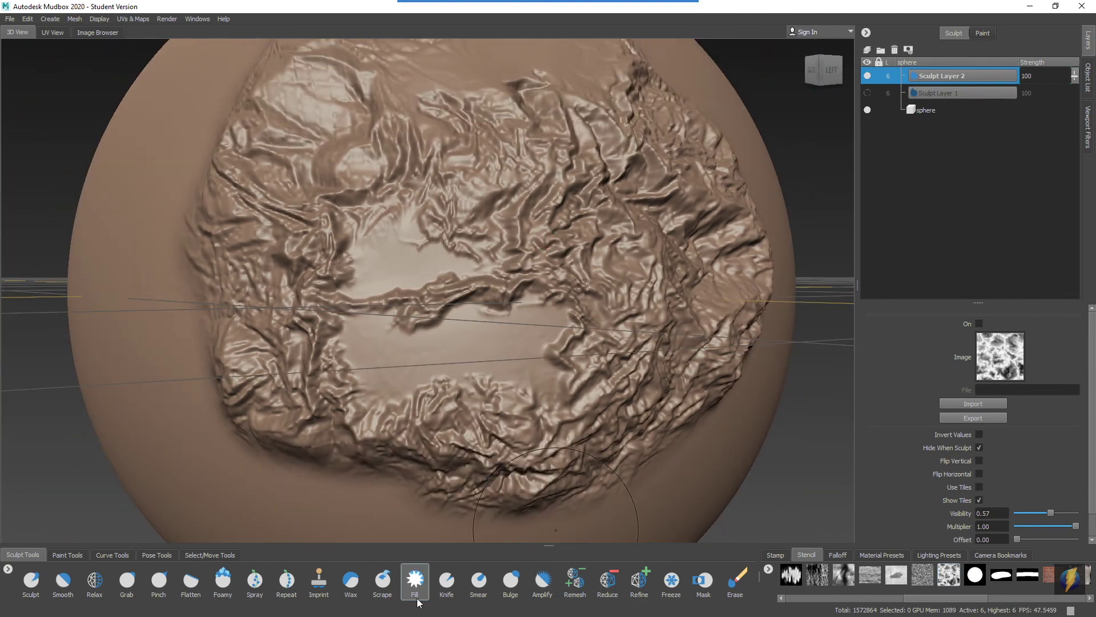
pyautogui.moveTo(611, 281)
pyautogui.keyDown('alt'); pyautogui.mouseDown()
pyautogui.moveTo(571, 298)
pyautogui.moveTo(485, 293)
pyautogui.moveTo(563, 286)
pyautogui.moveTo(539, 286)
pyautogui.moveTo(567, 313)
pyautogui.mouseUp(); pyautogui.keyUp('alt')
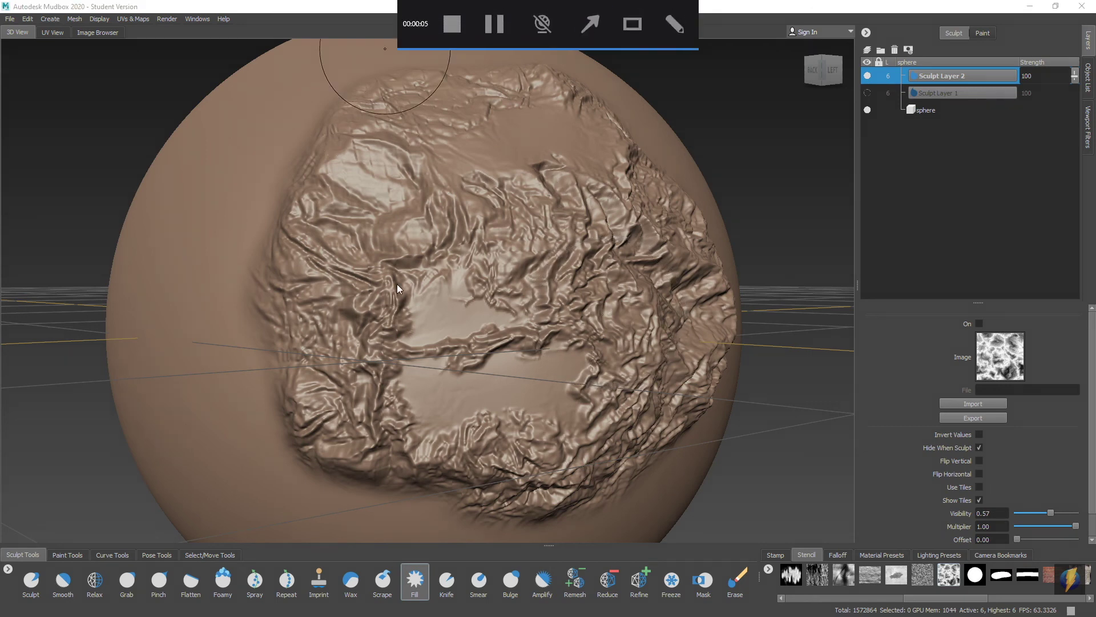
pyautogui.click(192, 582)
pyautogui.keyDown('alt'); pyautogui.moveTo(490, 367); pyautogui.dragTo(569, 353); pyautogui.keyUp('alt')
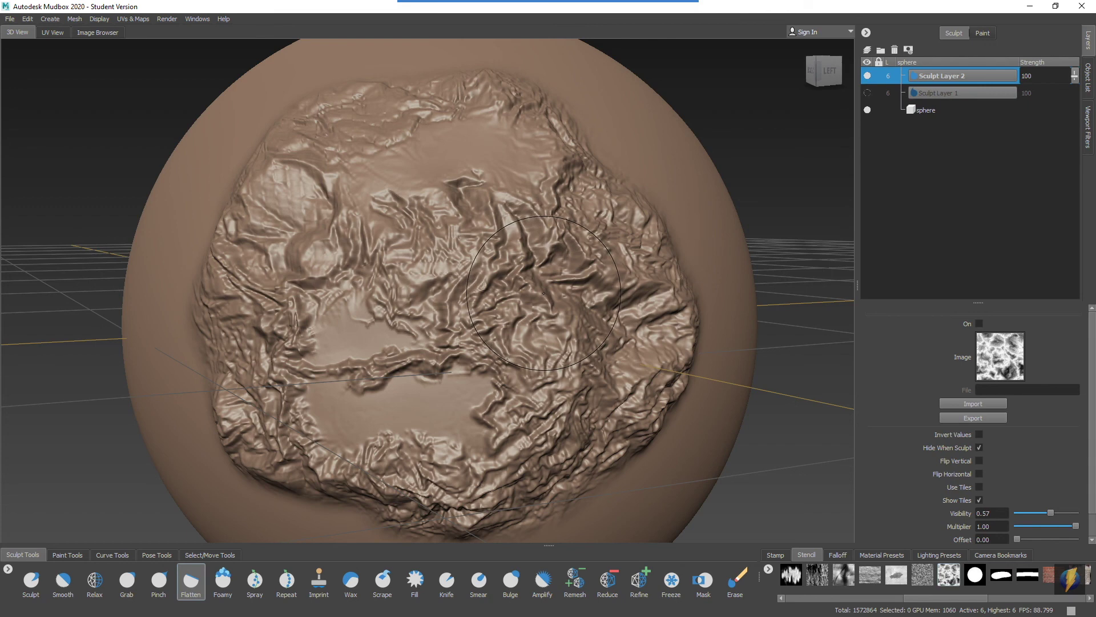
pyautogui.moveTo(571, 337)
pyautogui.keyDown('alt'); pyautogui.mouseDown()
pyautogui.moveTo(571, 294)
pyautogui.moveTo(563, 302)
pyautogui.mouseUp(); pyautogui.keyUp('alt')
pyautogui.keyDown('alt'); pyautogui.moveTo(548, 325); pyautogui.dragTo(567, 320, button='right'); pyautogui.keyUp('alt')
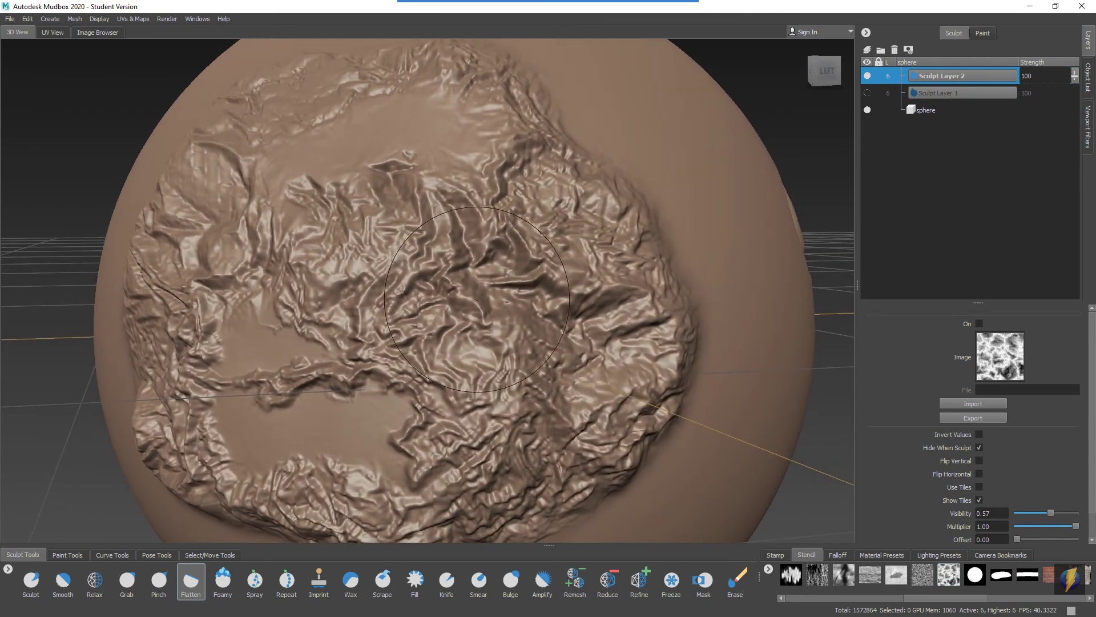
pyautogui.moveTo(475, 296)
pyautogui.mouseDown()
pyautogui.moveTo(491, 297)
pyautogui.moveTo(454, 294)
pyautogui.moveTo(531, 262)
pyautogui.moveTo(495, 233)
pyautogui.moveTo(369, 276)
pyautogui.mouseUp()
pyautogui.moveTo(546, 289)
pyautogui.keyDown('alt'); pyautogui.mouseDown()
pyautogui.moveTo(472, 299)
pyautogui.moveTo(582, 300)
pyautogui.mouseUp(); pyautogui.keyUp('alt')
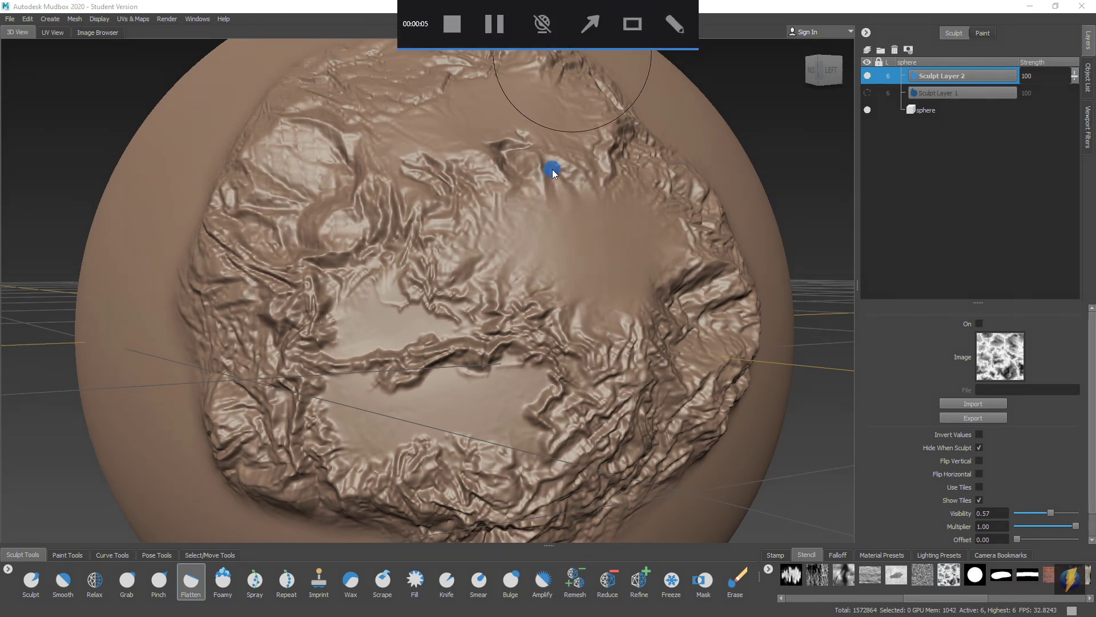
pyautogui.moveTo(306, 245)
pyautogui.mouseDown()
pyautogui.moveTo(50, 525)
pyautogui.moveTo(85, 573)
pyautogui.moveTo(680, 581)
pyautogui.moveTo(177, 577)
pyautogui.moveTo(46, 516)
pyautogui.mouseUp()
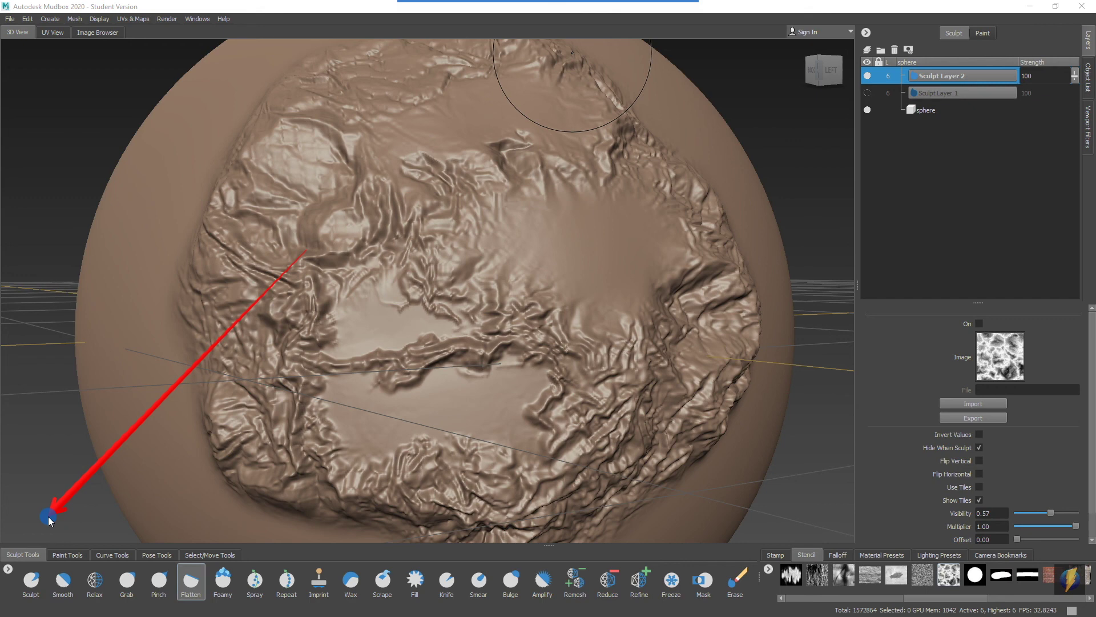
pyautogui.moveTo(49, 517)
pyautogui.mouseDown()
pyautogui.moveTo(382, 406)
pyautogui.moveTo(492, 411)
pyautogui.moveTo(568, 582)
pyautogui.moveTo(614, 586)
pyautogui.moveTo(628, 565)
pyautogui.moveTo(634, 579)
pyautogui.moveTo(588, 589)
pyautogui.mouseUp()
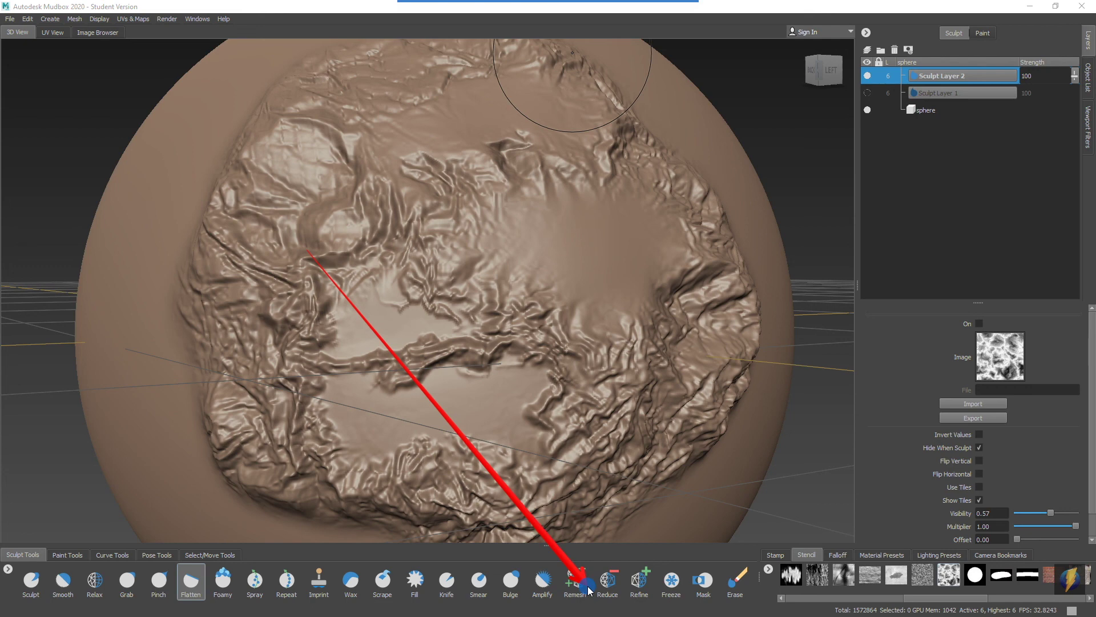
pyautogui.moveTo(589, 590)
pyautogui.mouseDown()
pyautogui.moveTo(587, 565)
pyautogui.moveTo(624, 502)
pyautogui.moveTo(656, 523)
pyautogui.moveTo(667, 583)
pyautogui.moveTo(682, 507)
pyautogui.moveTo(708, 571)
pyautogui.mouseUp()
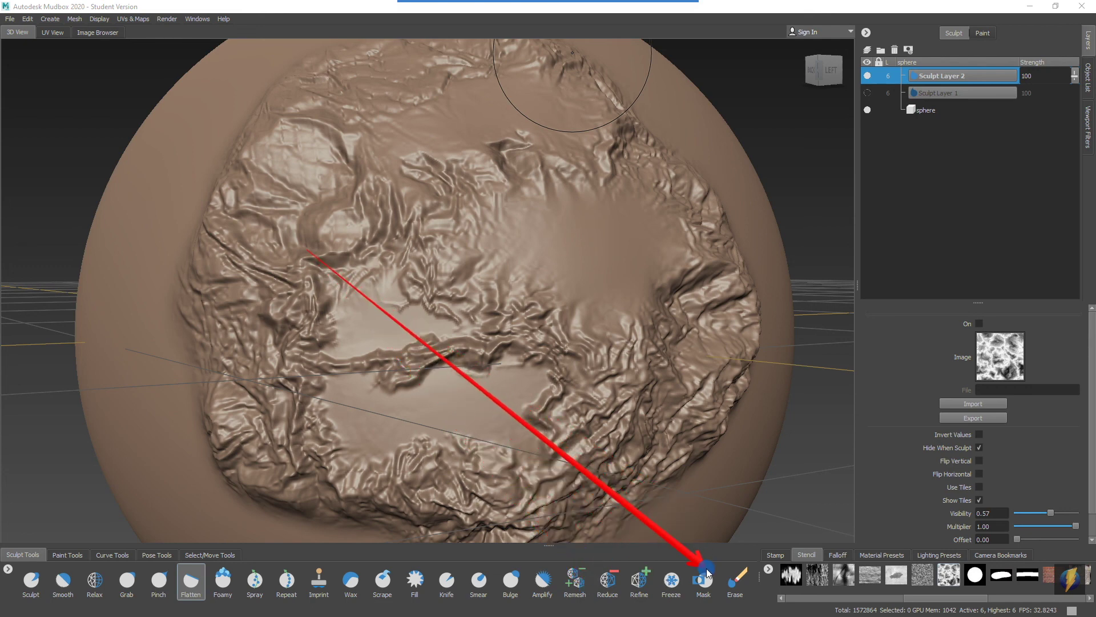